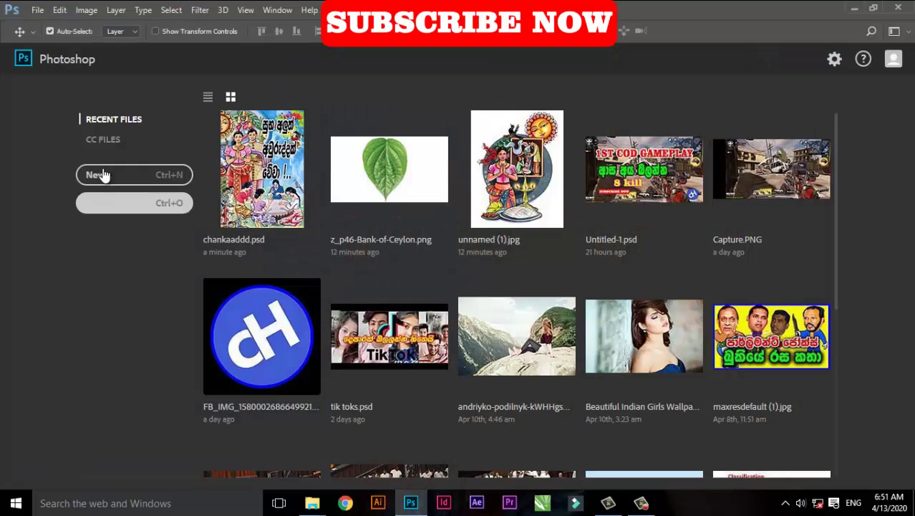
Create a 210 × 297 mm A4 print document with vertical and horizontal guides crossing at its centre
left_click(107, 174)
left_click(413, 78)
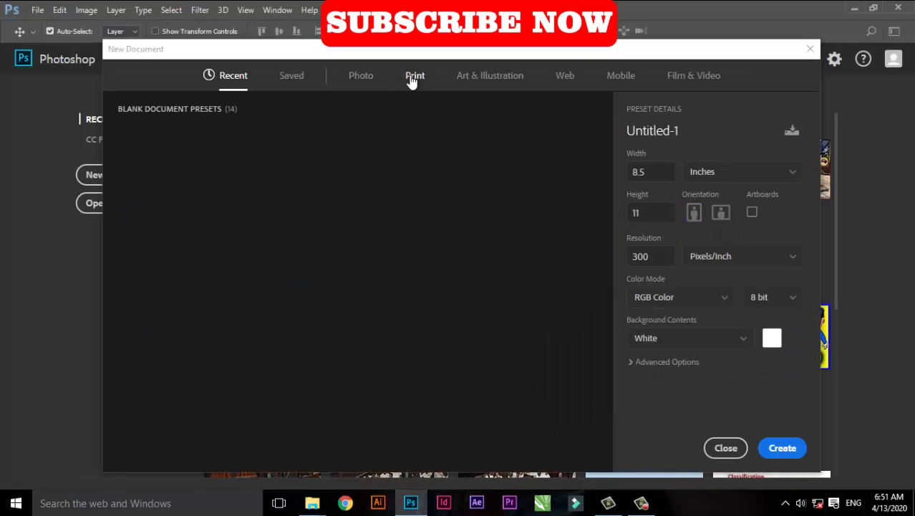
left_click(544, 164)
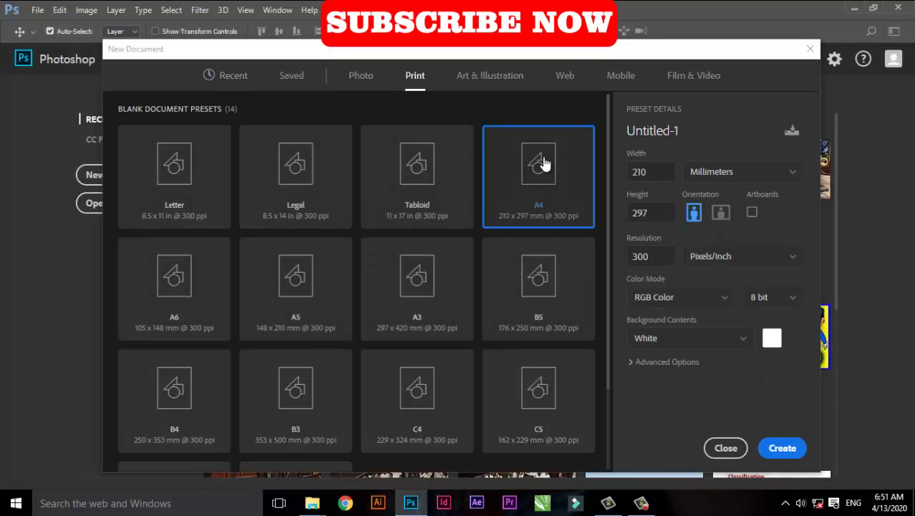
left_click(782, 447)
left_click_drag(31, 232, 378, 229)
left_click_drag(335, 70, 331, 263)
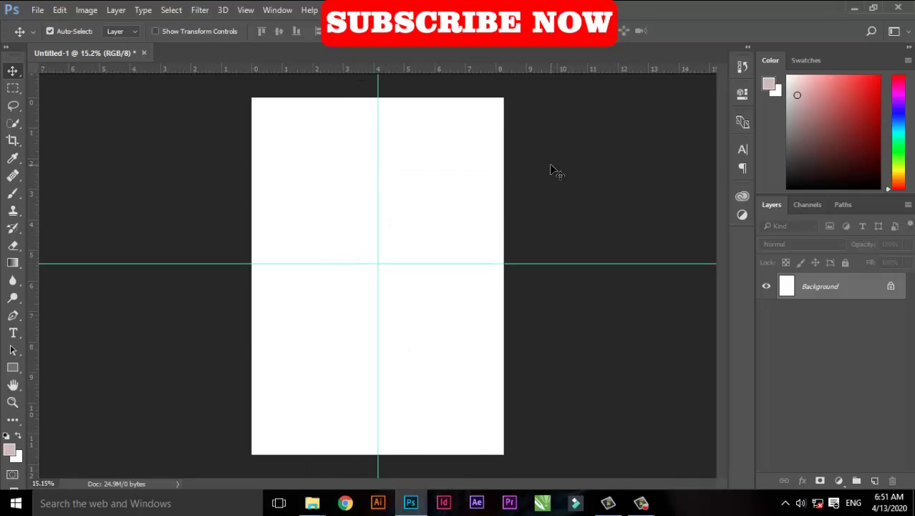
Open unnamed.jpg from the 123456 folder in Photoshop and duplicate its background layer
left_click(854, 8)
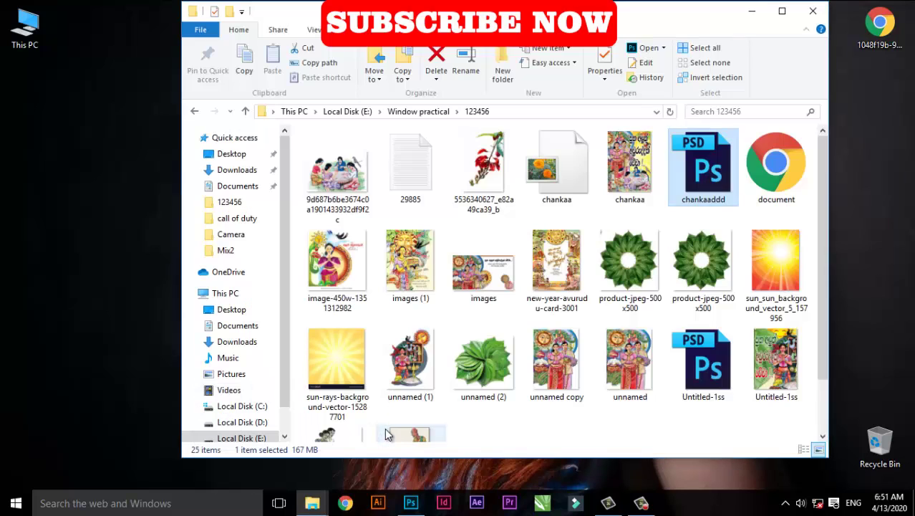
left_click(395, 395)
left_click(629, 353)
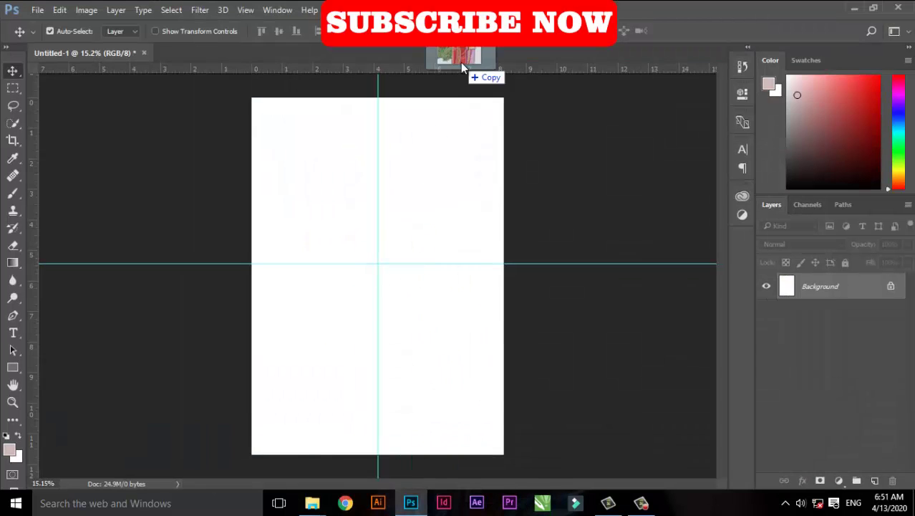
left_click_drag(629, 360, 460, 62)
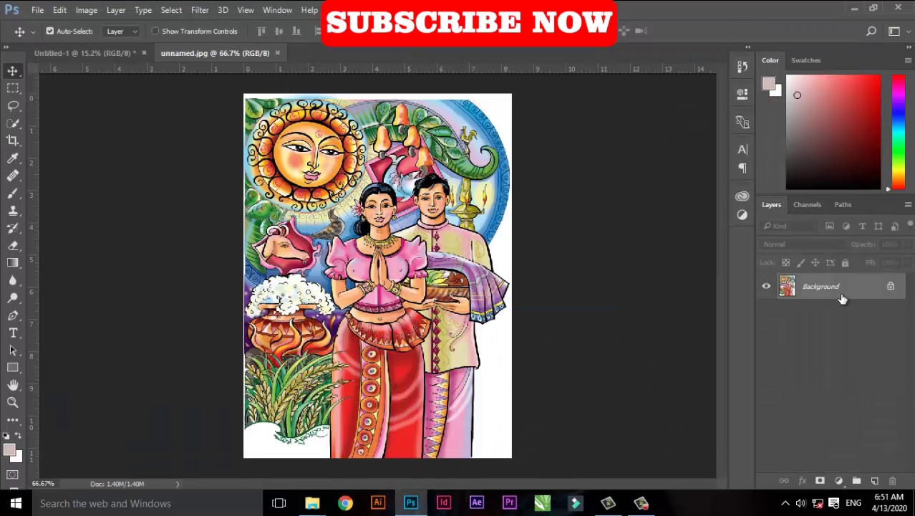
key("ctrl+j")
scroll(435, 306, "up", 3)
scroll(434, 305, "down", 4)
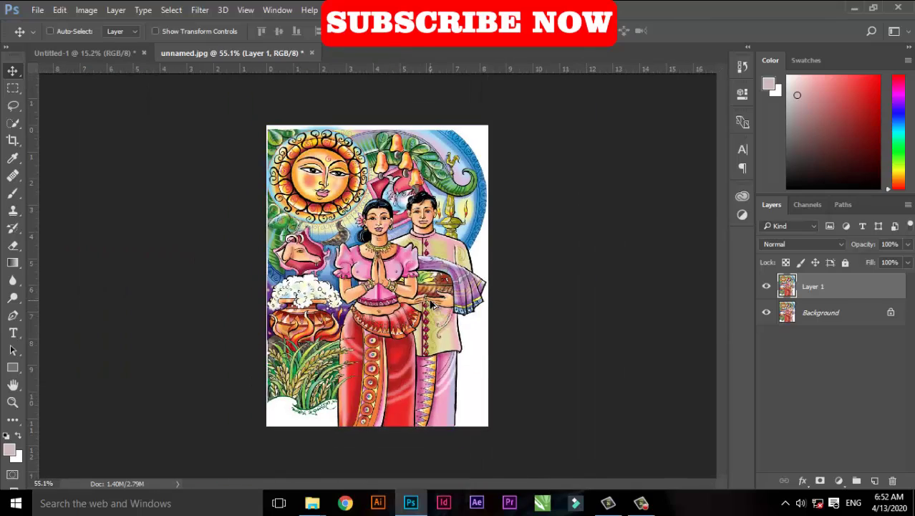
Resize the image to 30 ppi using Bicubic (smooth gradients) resampling
key("ctrl+alt+i")
key("Tab")
key("Tab")
type("30")
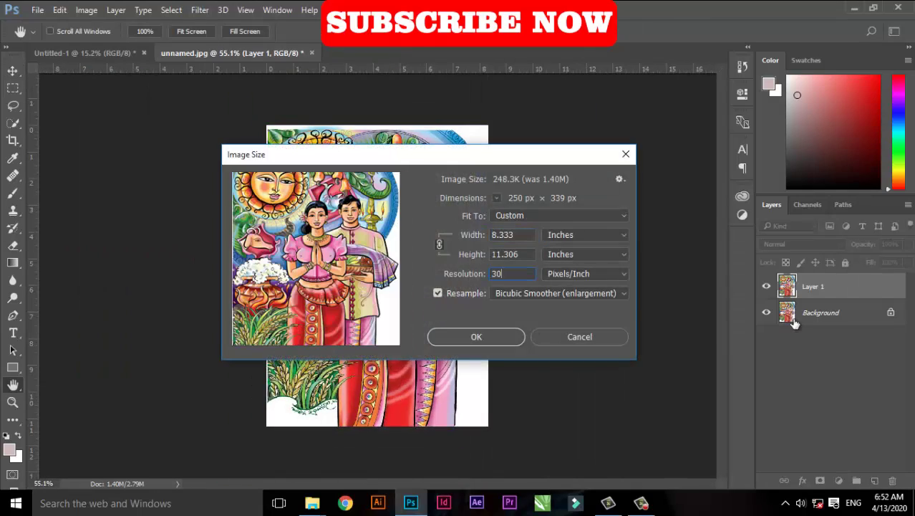
left_click(625, 293)
left_click(573, 372)
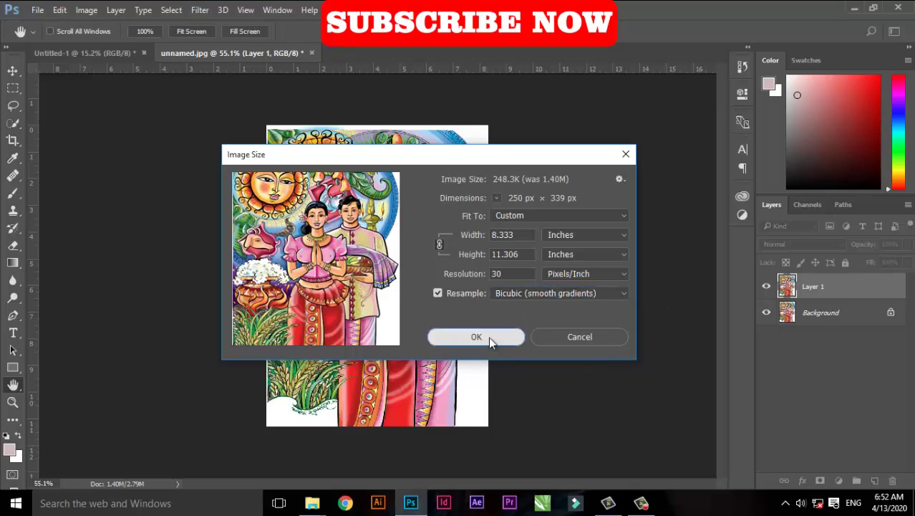
left_click(476, 337)
scroll(393, 282, "up", 5)
scroll(394, 283, "down", 3)
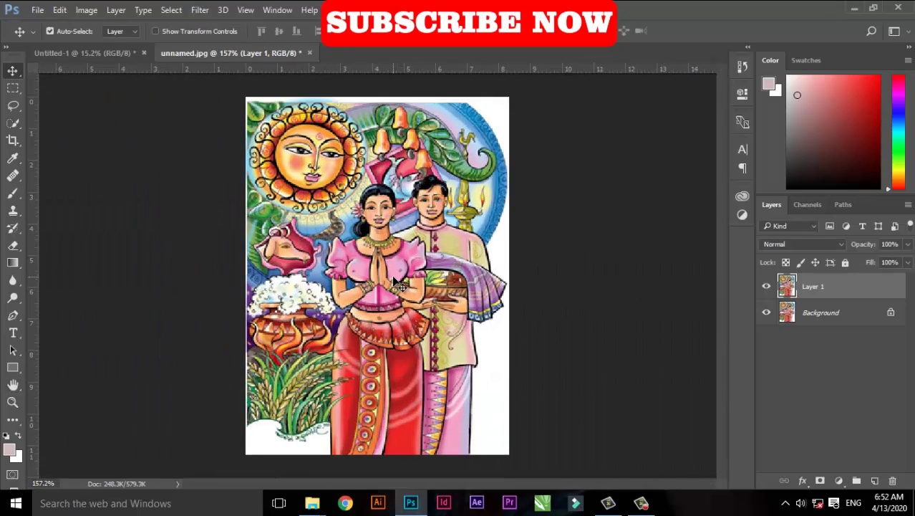
Hide the Background layer and erase the illustration's white area with the Magic Eraser
right_click(19, 249)
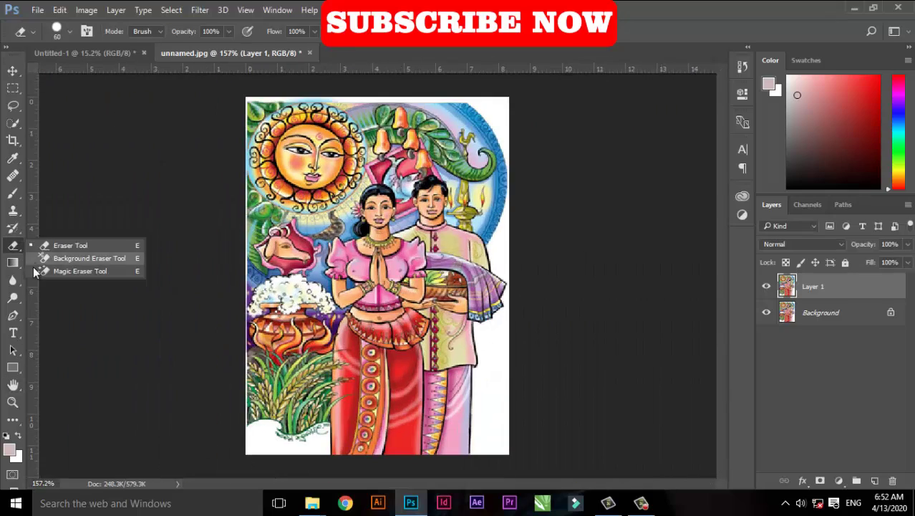
left_click(71, 271)
left_click(766, 312)
left_click(265, 451)
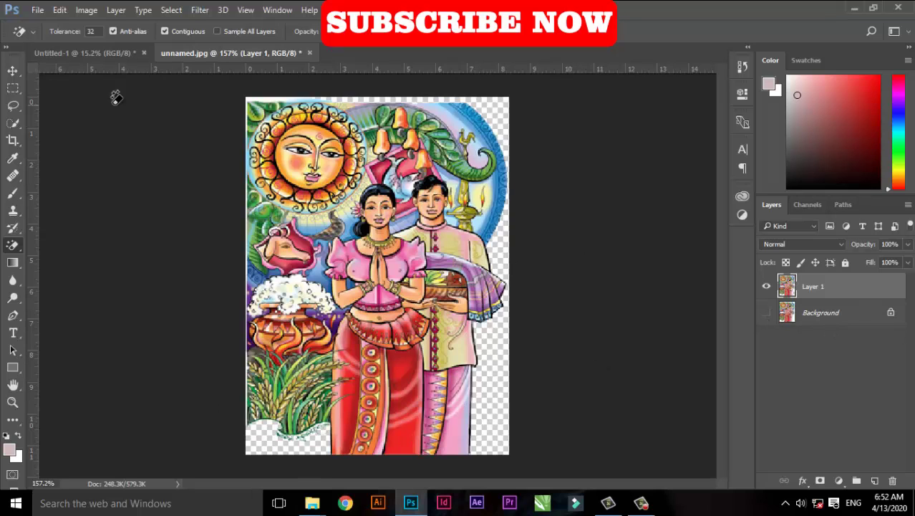
Move the couple illustration into the A4 poster, then enlarge it and place it upper-left
key("v")
mouse_move(358, 122)
left_mouse_down()
mouse_move(320, 184)
mouse_move(541, 418)
left_mouse_up()
key("ctrl+t")
mouse_move(452, 338)
left_mouse_down()
mouse_move(411, 273)
mouse_move(387, 276)
left_mouse_up()
key("Return")
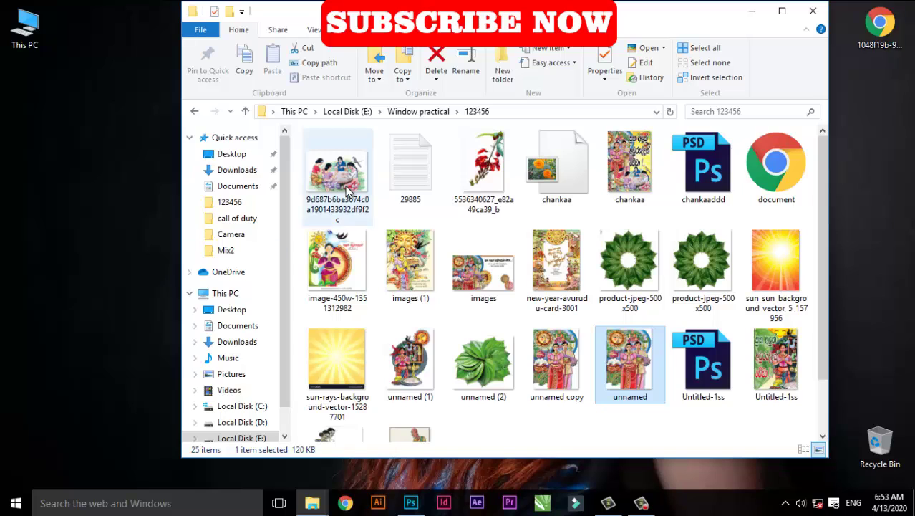
Place the four-women drum illustration from the source folder into the poster
left_click(349, 190)
double_click(349, 189)
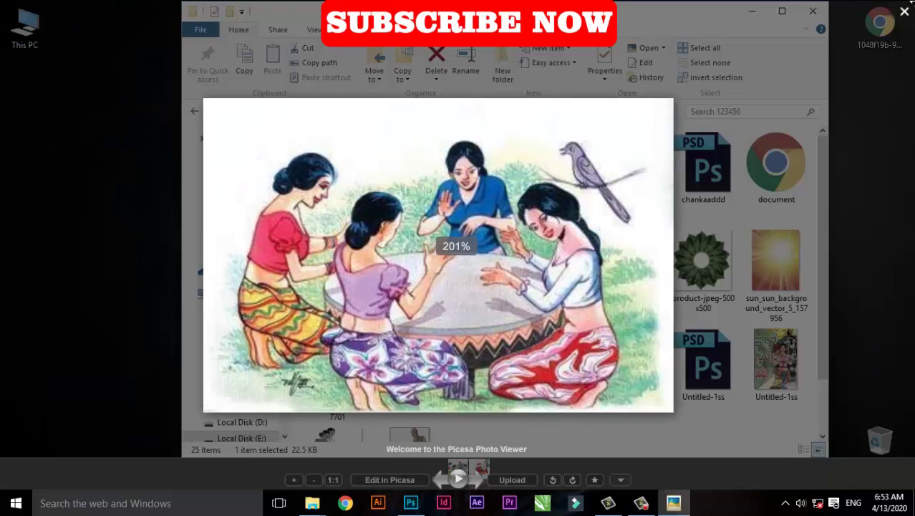
left_click(652, 91)
mouse_move(337, 172)
left_mouse_down()
mouse_move(423, 509)
mouse_move(374, 304)
mouse_move(464, 443)
mouse_move(454, 438)
left_mouse_up()
key("Return")
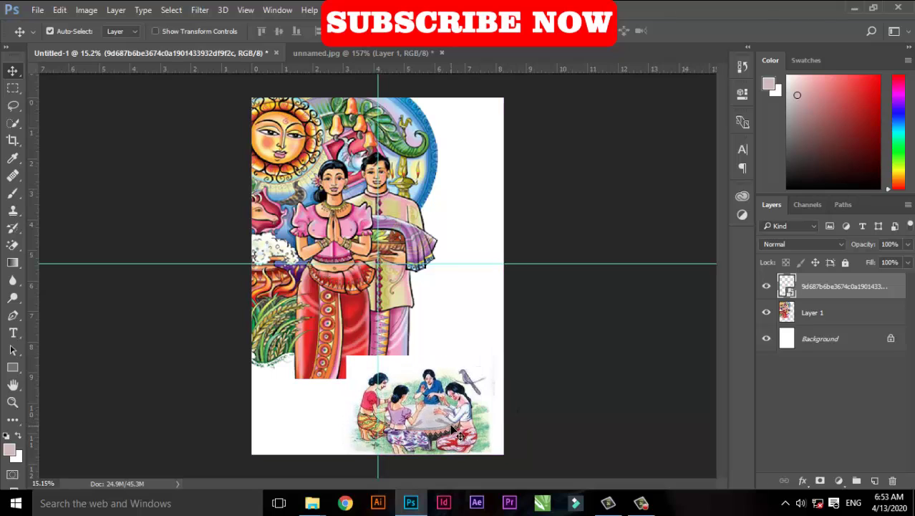
scroll(428, 318, "up", 3)
Rasterize the four-women image and Magic Erase its white background
left_click(13, 245)
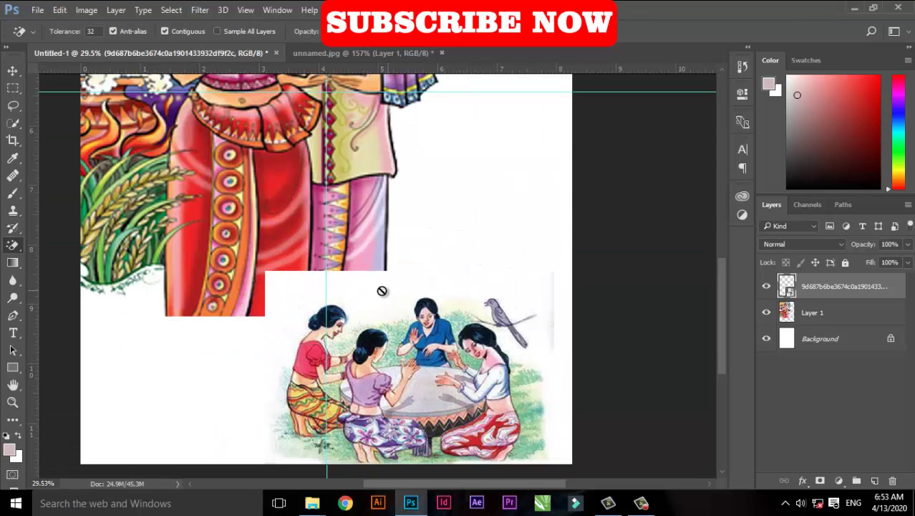
left_click(298, 293)
left_click(431, 209)
left_click(300, 291)
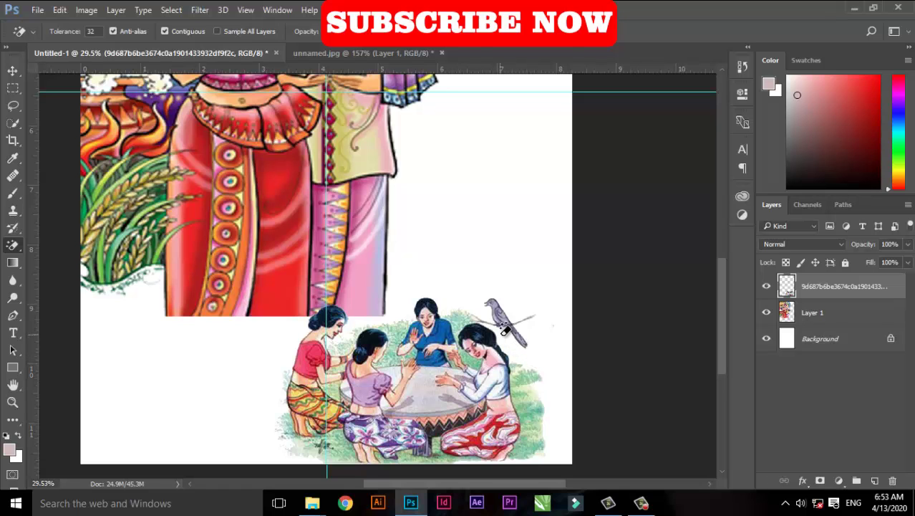
Enlarge the four-women image from its corner and shift it slightly right
key("v")
key("ctrl+t")
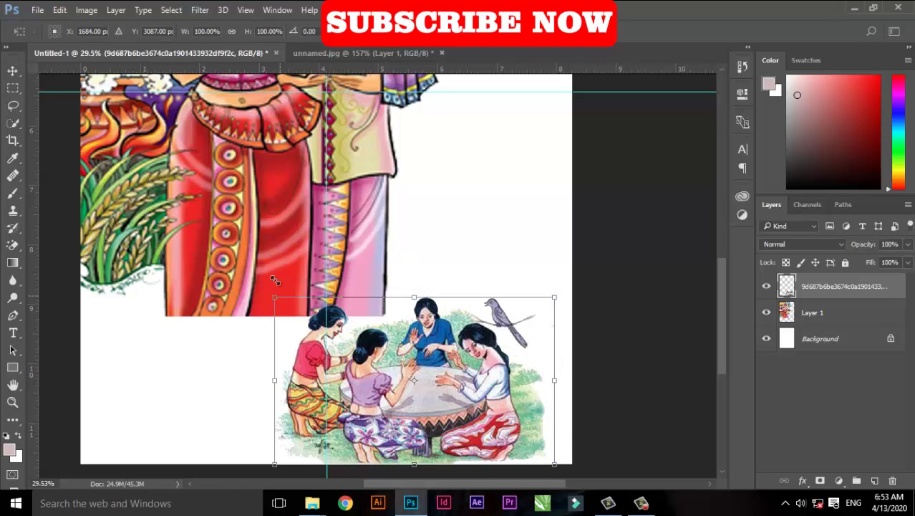
left_click_drag(272, 295, 147, 157)
key("Return")
scroll(396, 250, "down", 2)
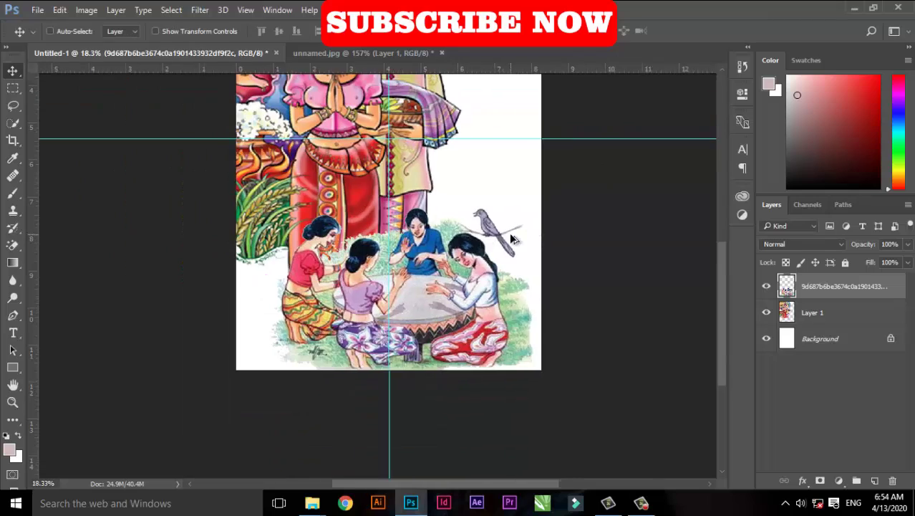
left_click_drag(410, 276, 424, 275)
scroll(435, 445, "down", 2)
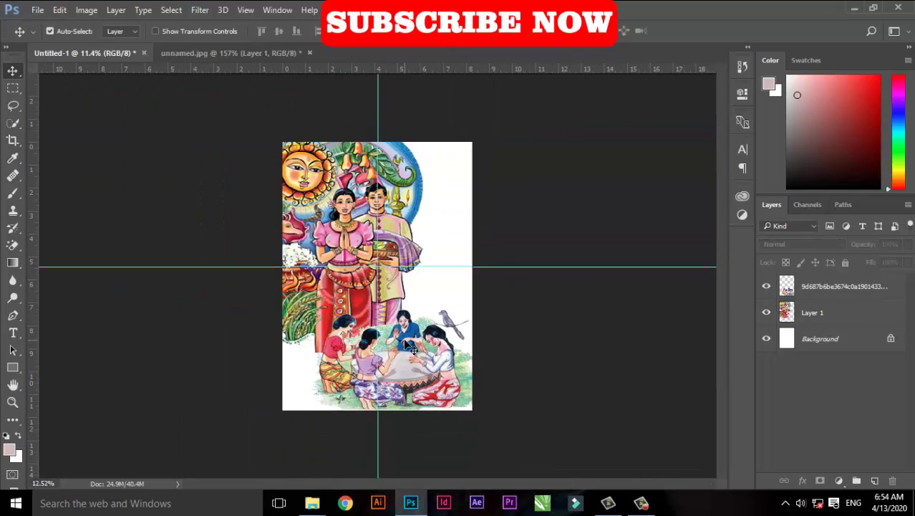
Place the z_jun-p08 figures image in the poster and move it to the bottom-left corner
left_click(853, 8)
left_click(340, 384)
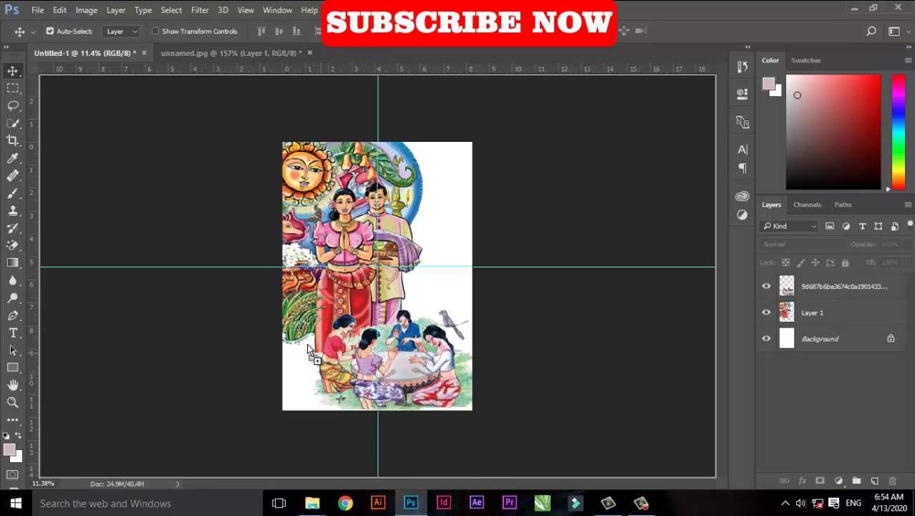
left_click_drag(338, 384, 306, 342)
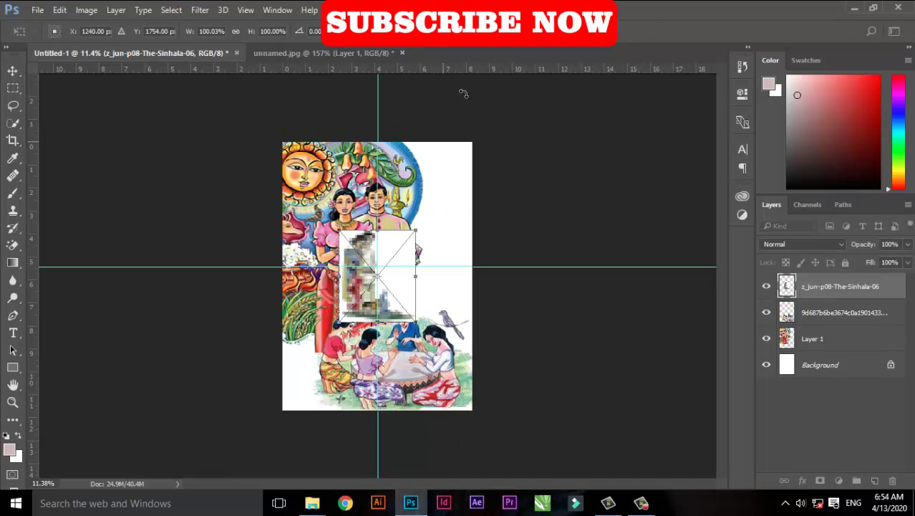
key("Return")
left_click_drag(380, 279, 322, 370)
Rasterize the z_jun-p08 image and Magic Erase the white around the figures
left_click(13, 245)
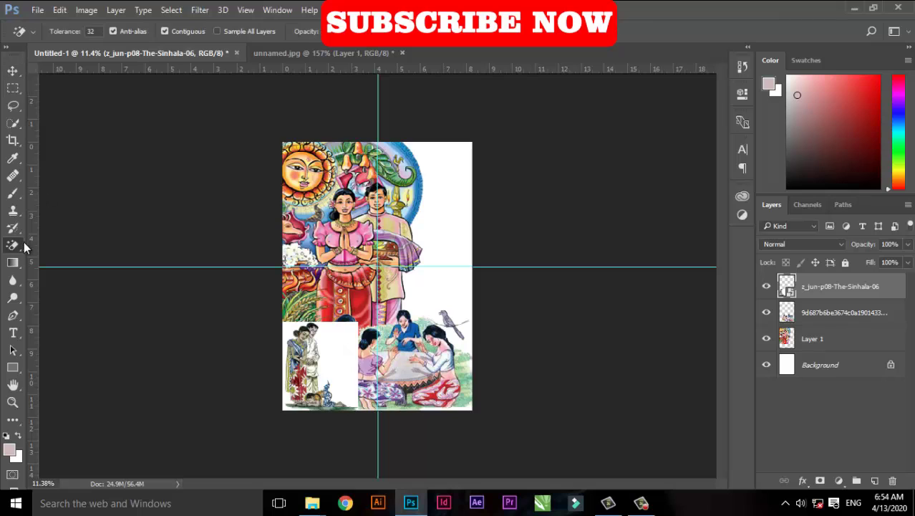
left_click(349, 350)
left_click(421, 208)
left_click(349, 335)
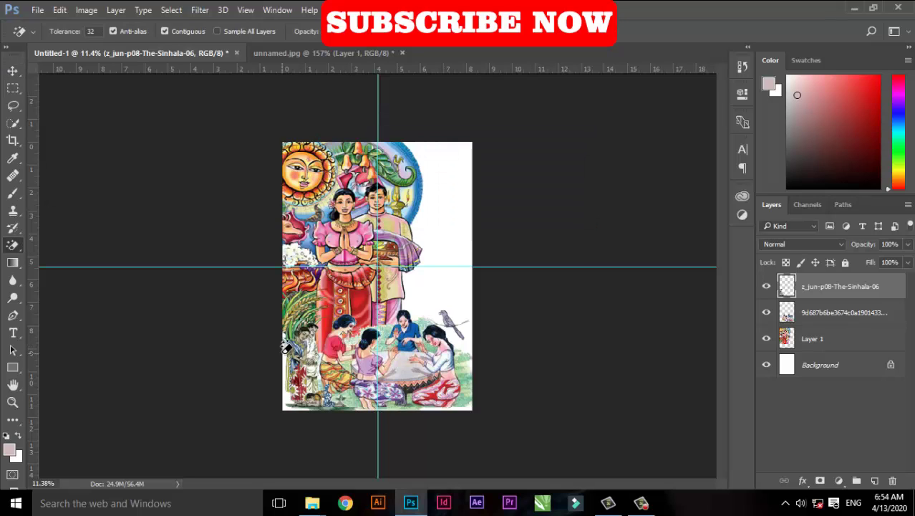
Enlarge the bottom-left figures to fill the corner and select the four-women layer
key("v")
key("ctrl+t")
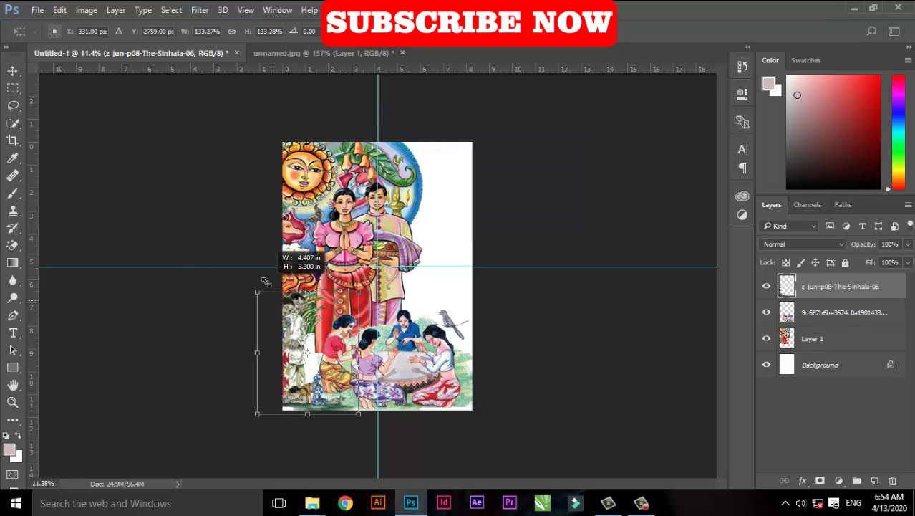
left_click_drag(307, 327, 316, 341)
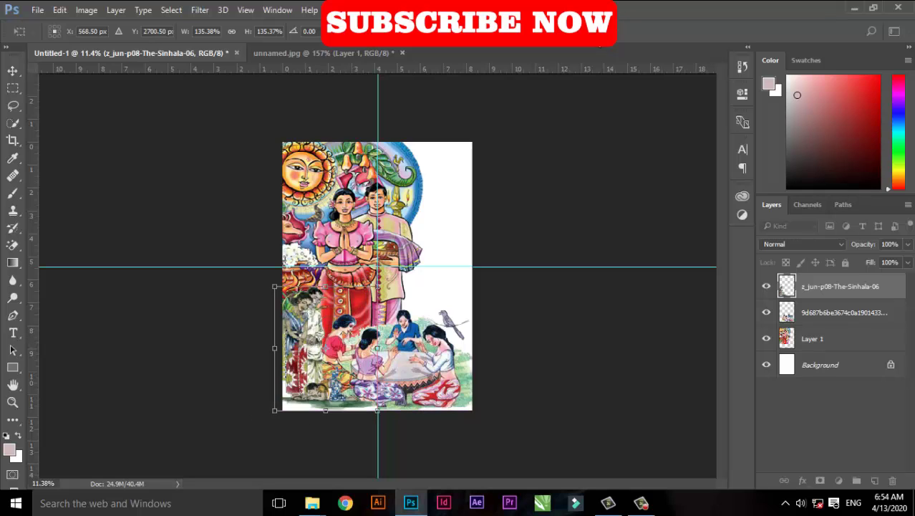
key("Return")
scroll(349, 247, "up", 3)
scroll(349, 247, "down", 1)
scroll(349, 248, "down", 2)
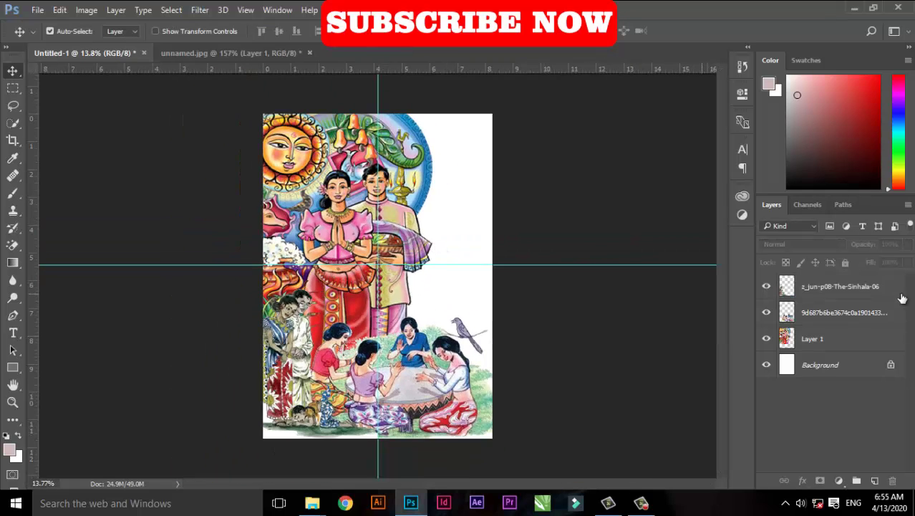
left_click(896, 312)
Add a layer mask to the drum illustration and set a soft round brush at 18% opacity
left_click(822, 481)
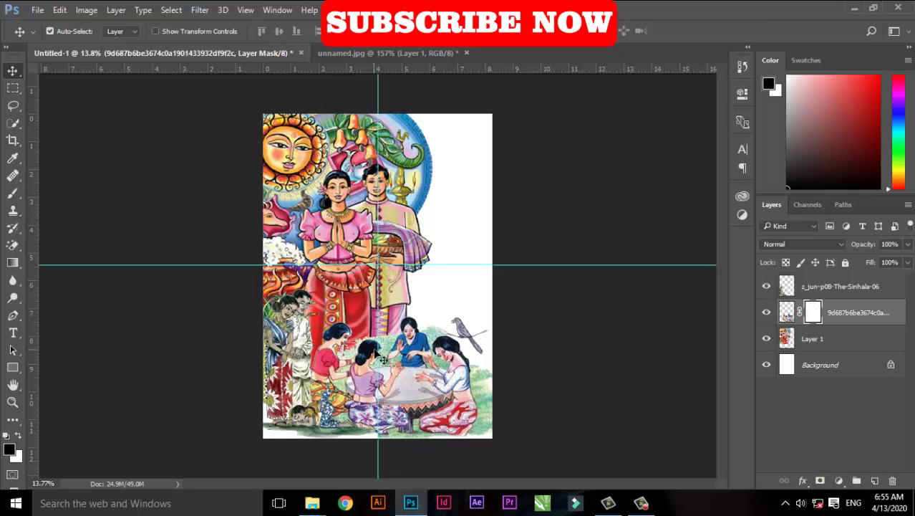
scroll(379, 355, "up", 2)
key("b")
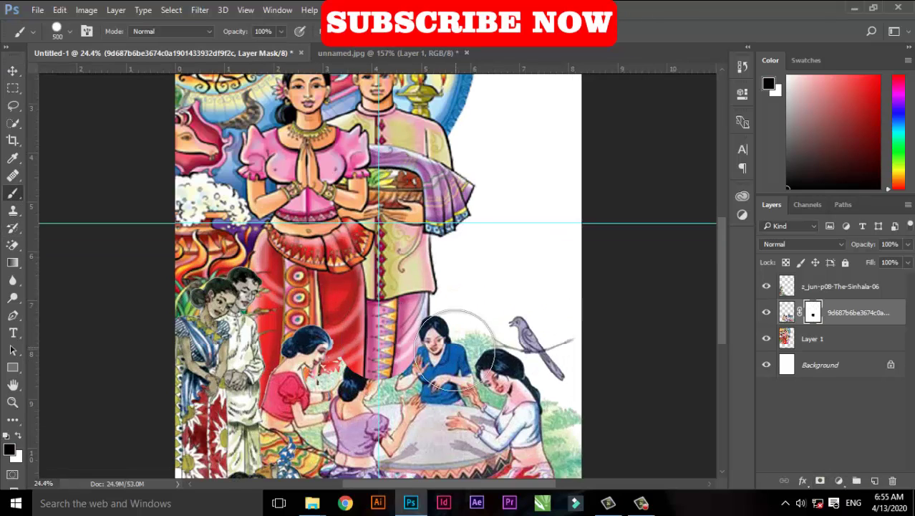
key("ctrl+z")
left_click(69, 31)
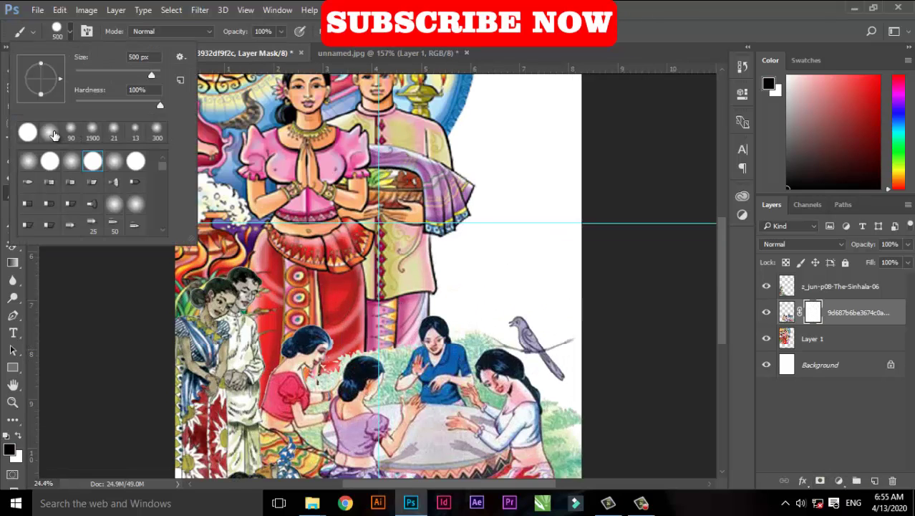
double_click(54, 135)
left_click_drag(281, 32, 220, 48)
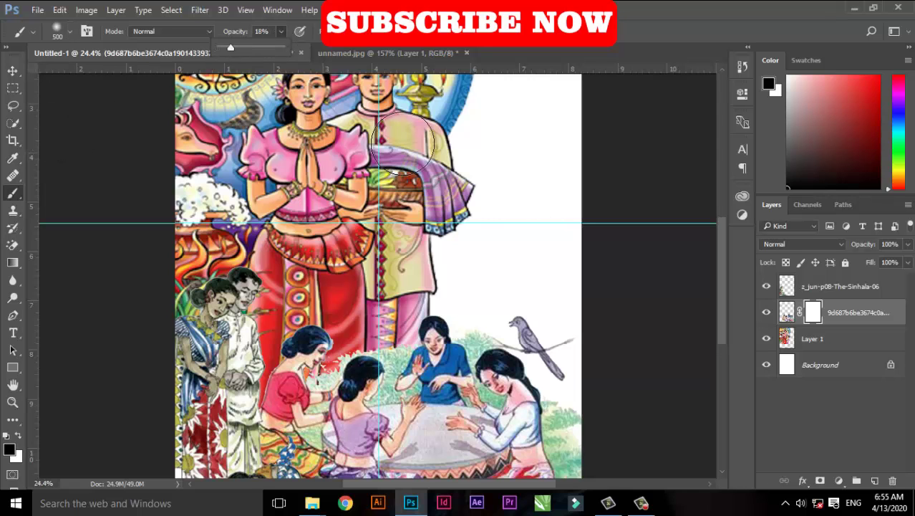
Paint black on the mask to fade the edges near the figures and the girl's head
left_click_drag(398, 336, 386, 322)
scroll(387, 322, "up", 5)
left_click_drag(286, 387, 237, 372)
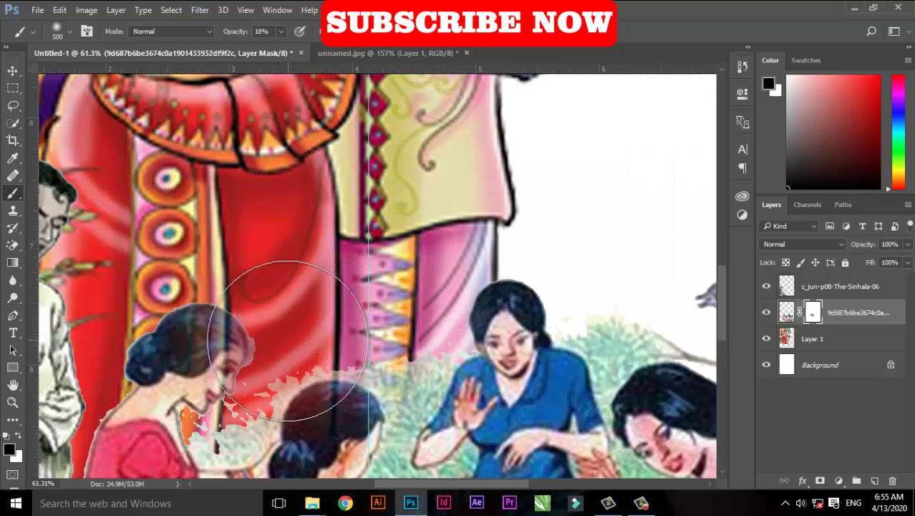
key("z")
scroll(214, 347, "down", 2)
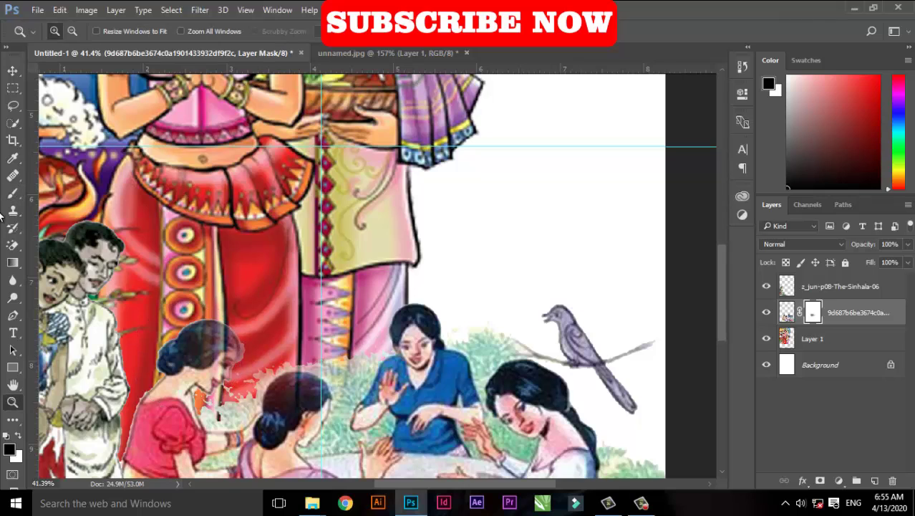
left_click(11, 194)
key("x")
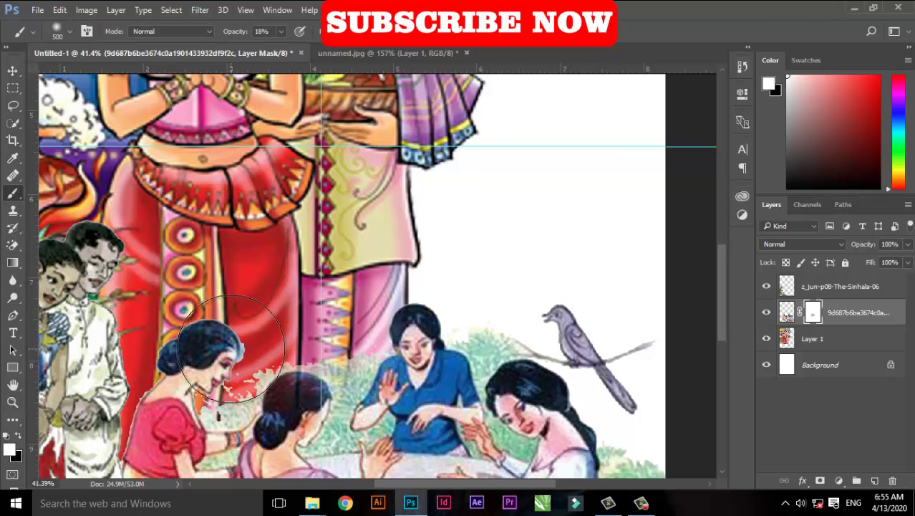
key("x")
key("x")
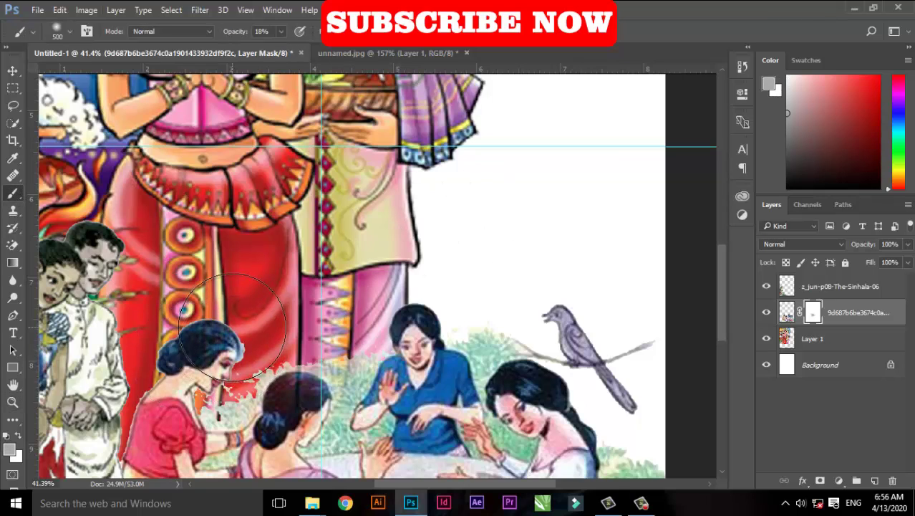
scroll(265, 258, "down", 2)
With a 278 px brush, fade the hair and greenery near the blue-shirt woman, then nudge Layer 1
left_click_drag(264, 258, 231, 368)
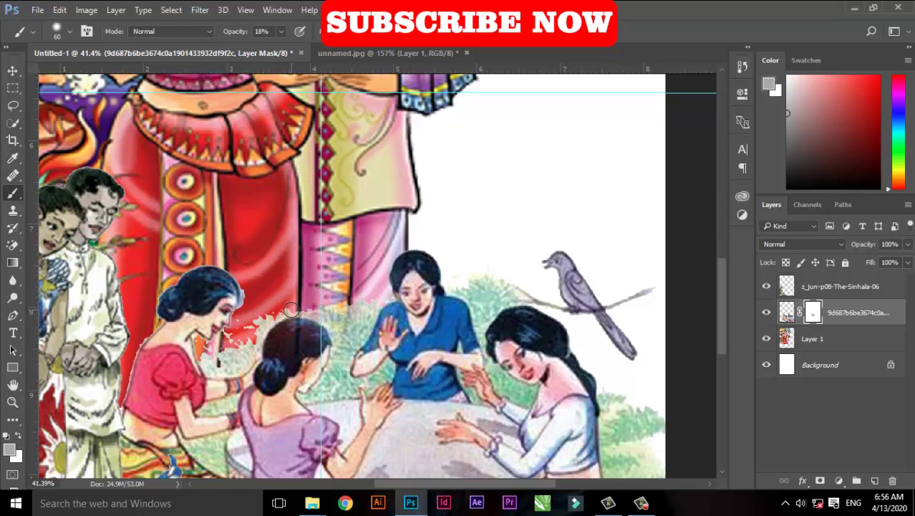
left_click_drag(291, 310, 344, 289)
left_click_drag(340, 300, 495, 275)
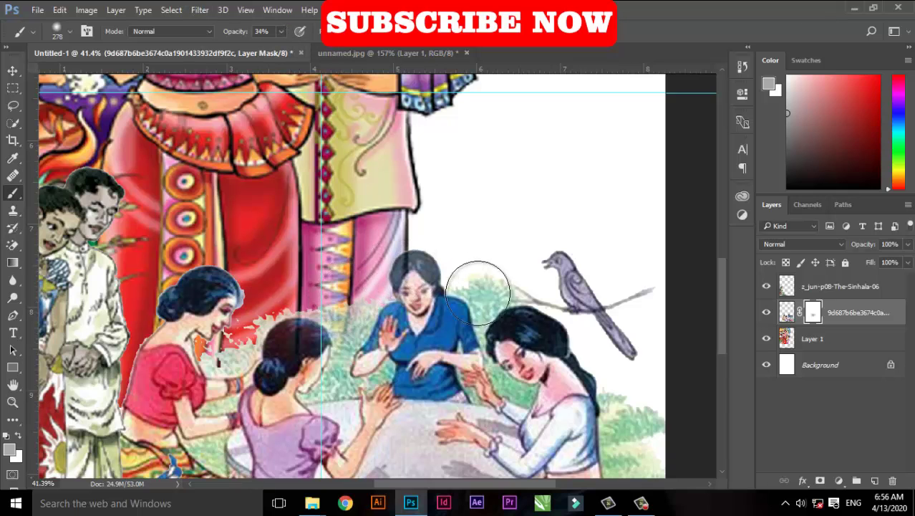
scroll(322, 313, "down", 1)
scroll(326, 286, "up", 3)
scroll(315, 308, "down", 2)
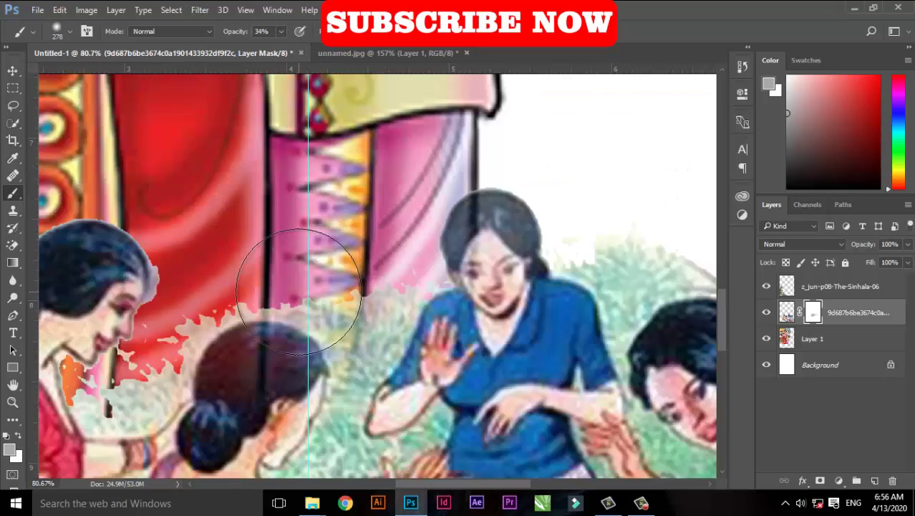
scroll(309, 353, "down", 3)
scroll(309, 352, "up", 3)
scroll(300, 448, "down", 3)
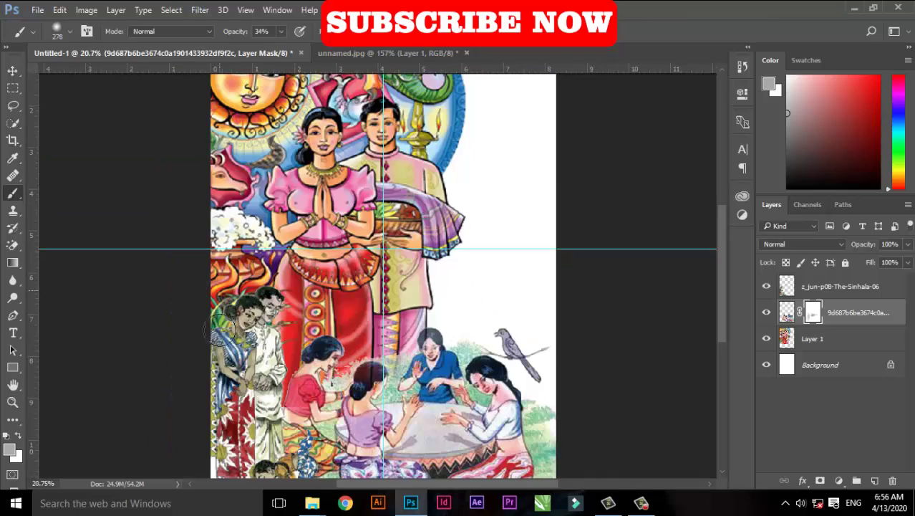
scroll(221, 330, "down", 4)
scroll(322, 286, "up", 2)
key("v")
left_click_drag(379, 147, 398, 134)
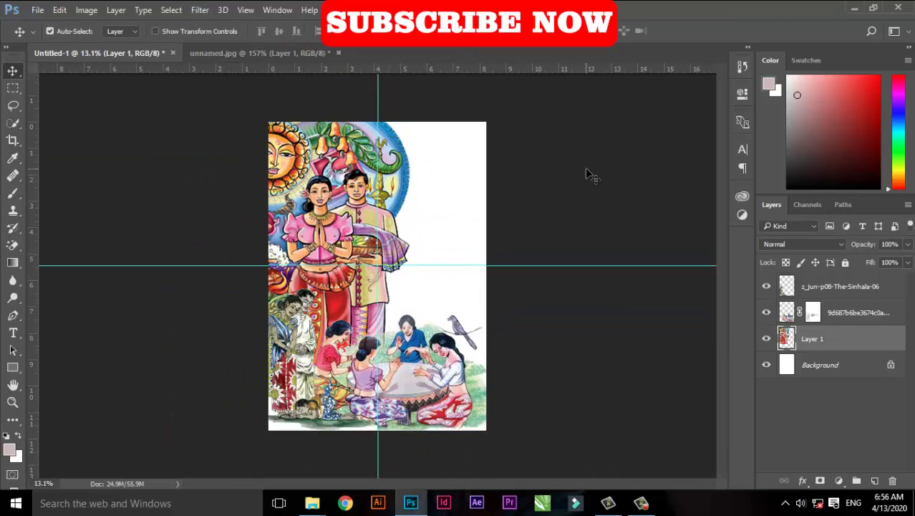
Place sun_sun_background in the poster, move its layer below Layer 1 and shift it down
left_click(853, 7)
mouse_move(767, 246)
left_mouse_down()
mouse_move(720, 313)
mouse_move(416, 207)
mouse_move(528, 74)
left_mouse_up()
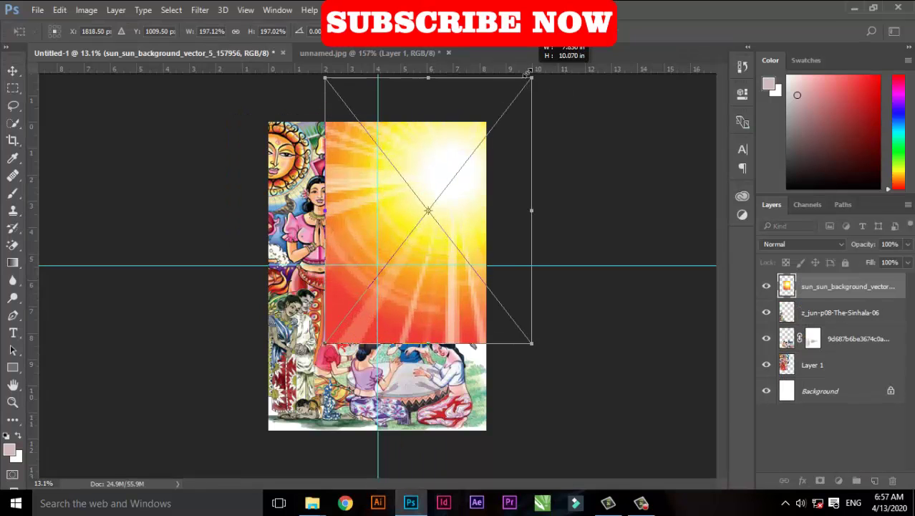
key("Return")
left_click_drag(821, 286, 795, 380)
left_click_drag(457, 194, 472, 238)
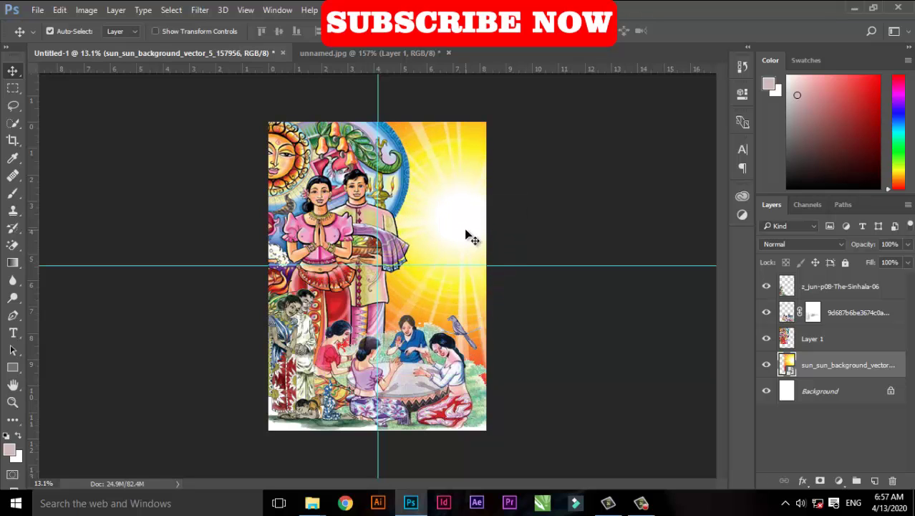
left_click(852, 7)
scroll(558, 287, "up", 1)
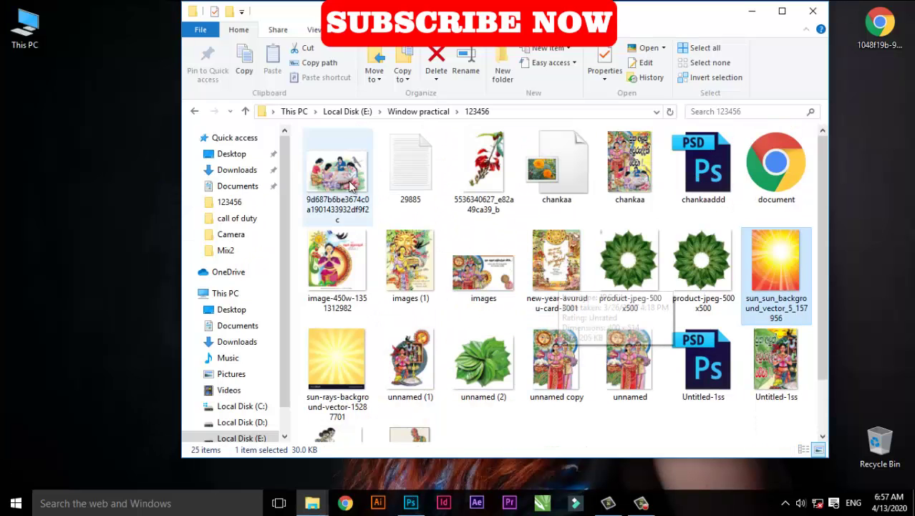
Go from SAMPLE IMAGE\2 up to SAMPLE IMAGE, open the sky folder and select a sky picture
left_click(192, 110)
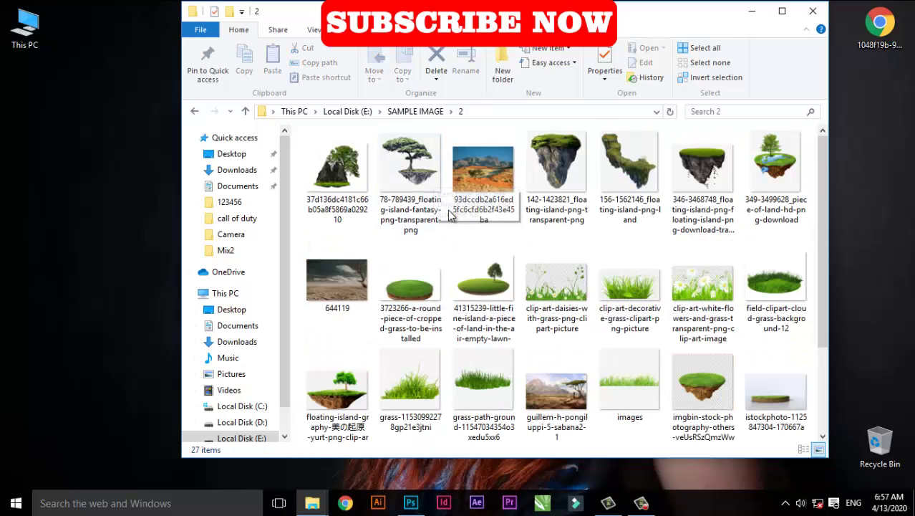
scroll(741, 280, "down", 2)
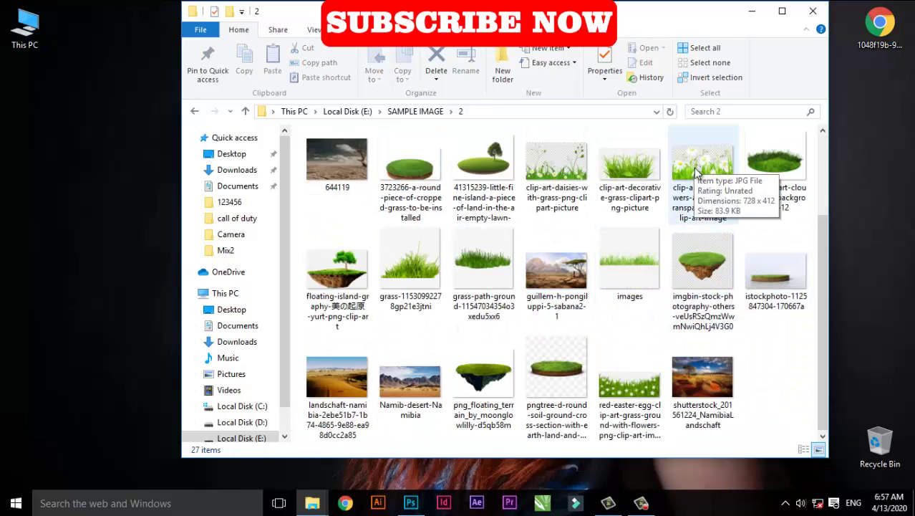
key("alt+Up")
double_click(633, 177)
left_click(415, 259)
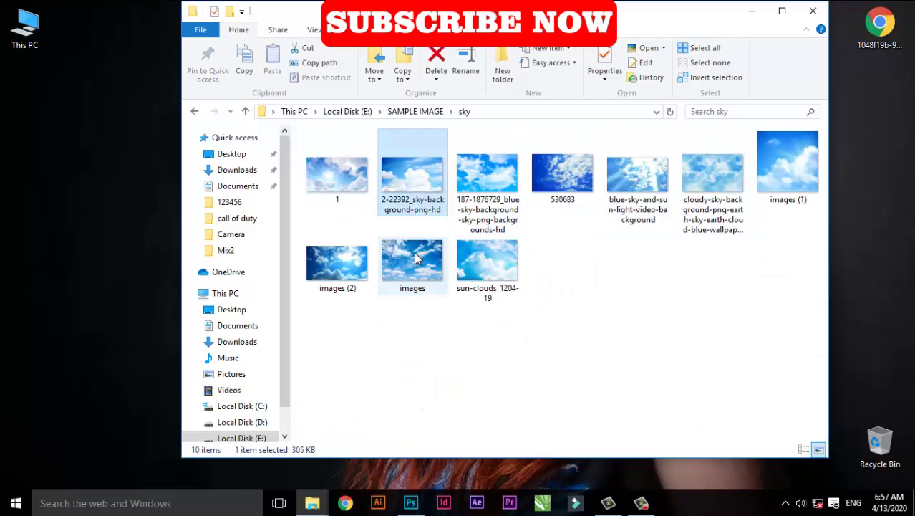
Place the blue-sky image beneath the sun layer and mask out the sun layer's top right
mouse_move(637, 175)
left_mouse_down()
mouse_move(421, 244)
mouse_move(423, 125)
left_mouse_up()
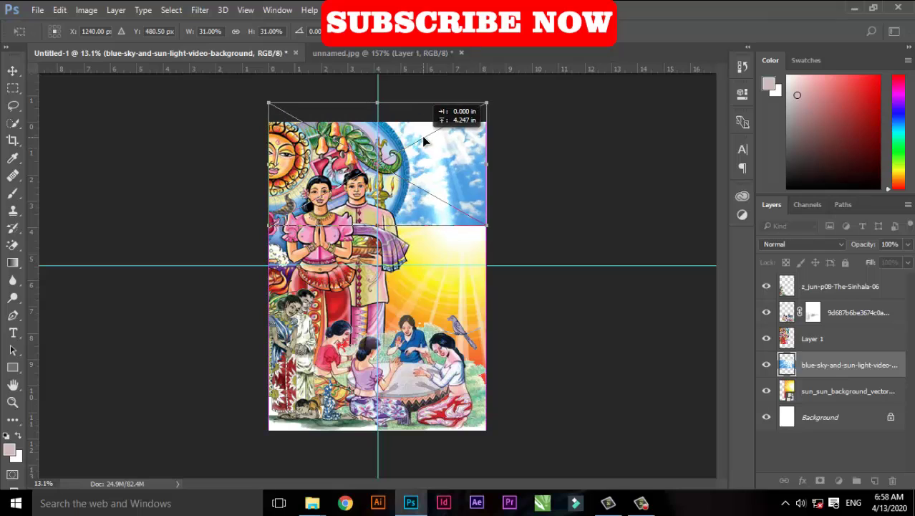
key("Return")
left_click_drag(848, 393, 840, 360)
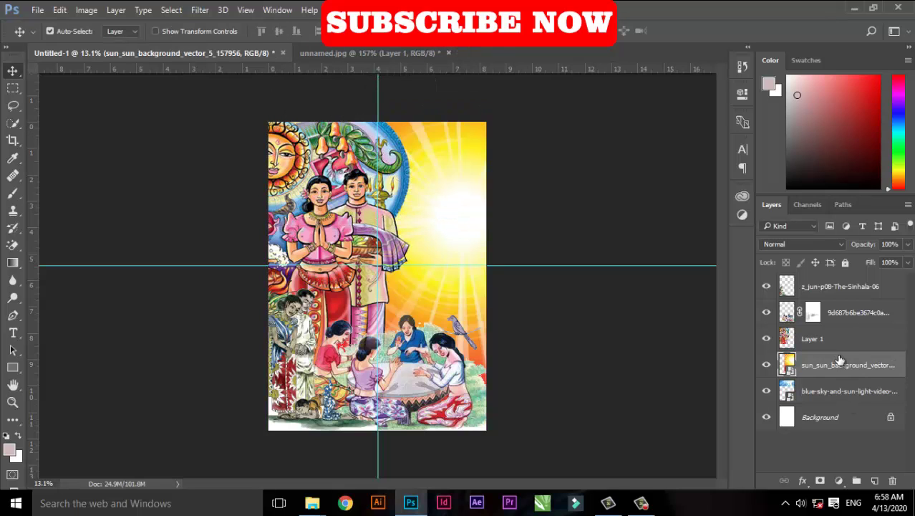
left_click(820, 480)
key("b")
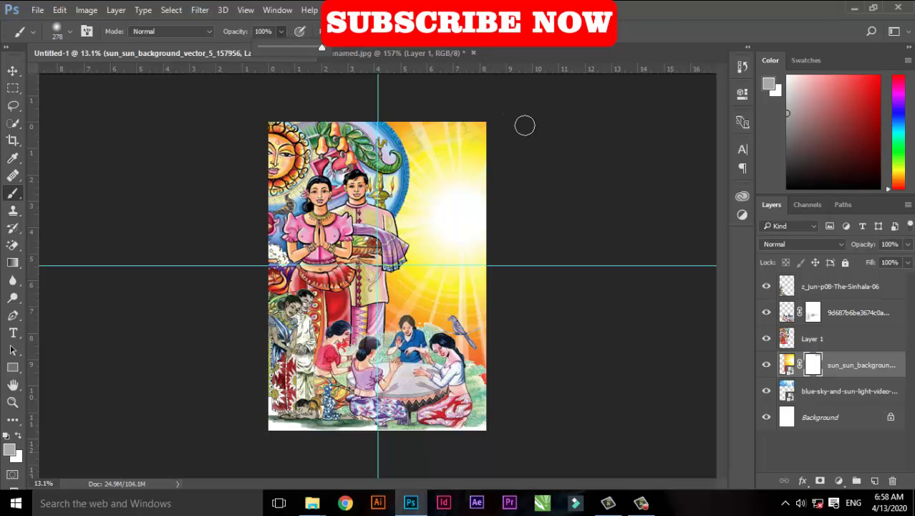
left_click_drag(524, 125, 473, 148)
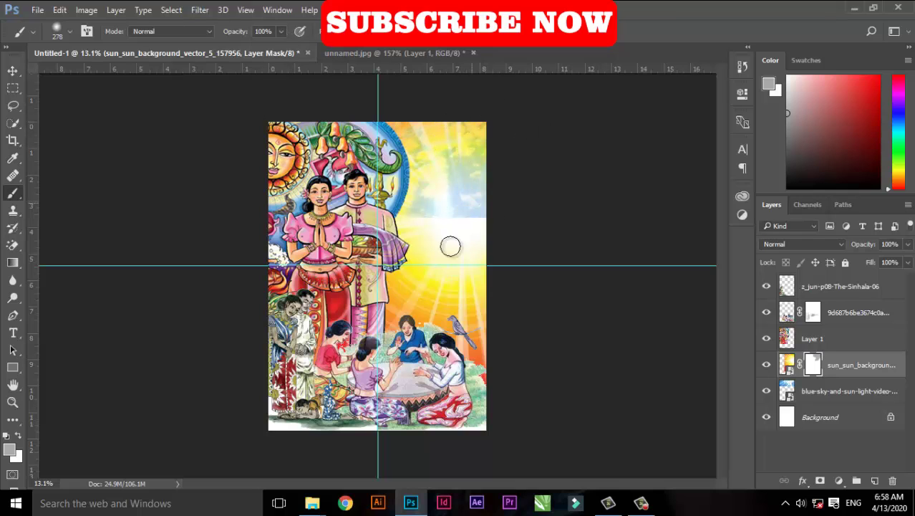
key("v")
Stretch the blue-sky layer wider and further down to cover the poster
key("ctrl+t")
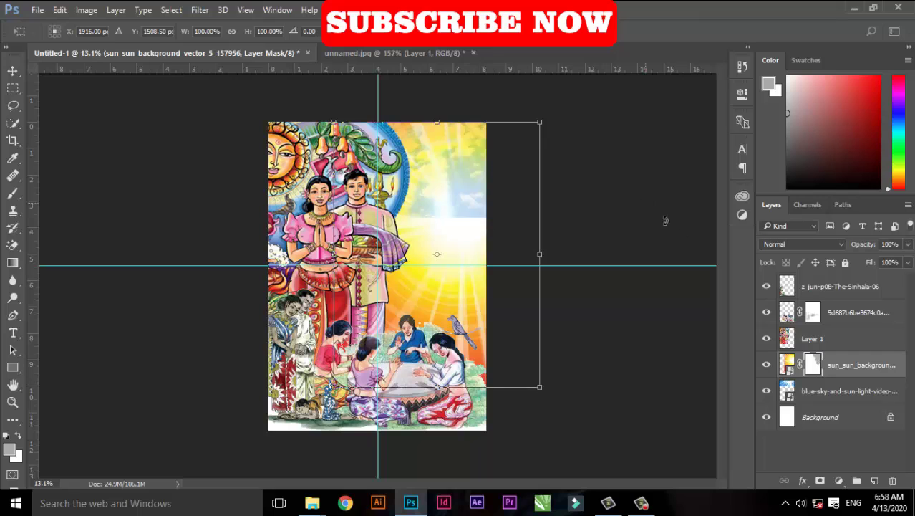
key("Return")
left_click(888, 394)
key("t")
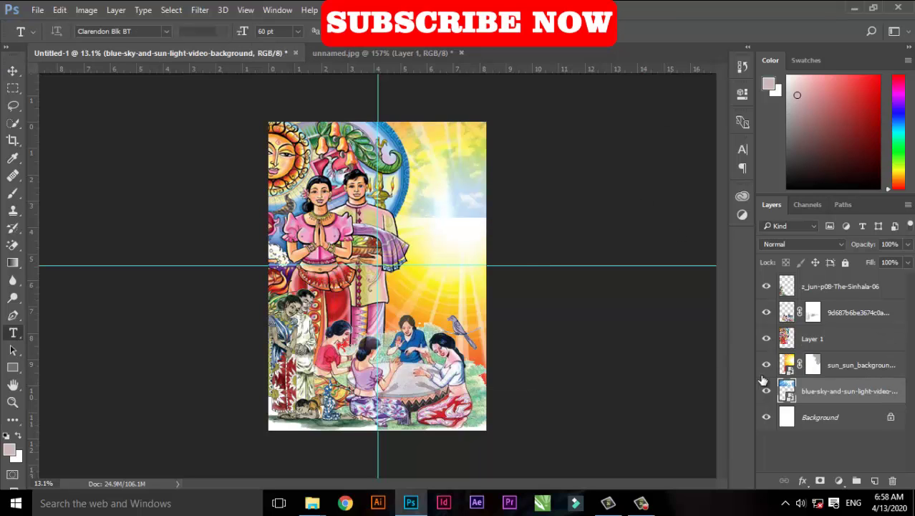
key("v")
key("ctrl+t")
left_click_drag(405, 219, 403, 264)
left_click_drag(487, 263, 650, 378)
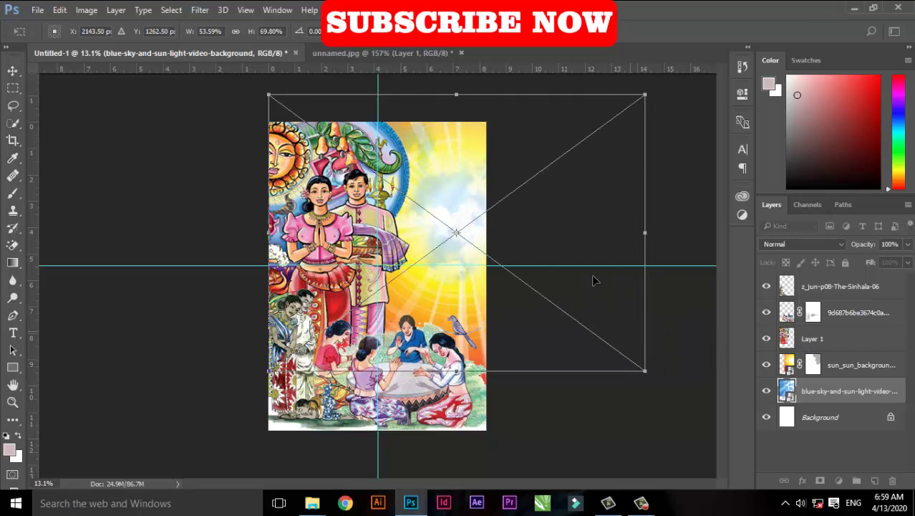
key("Return")
left_click(588, 205)
Target the sun layer's mask with a 1400 px hard round brush
left_click(14, 194)
left_click(813, 365)
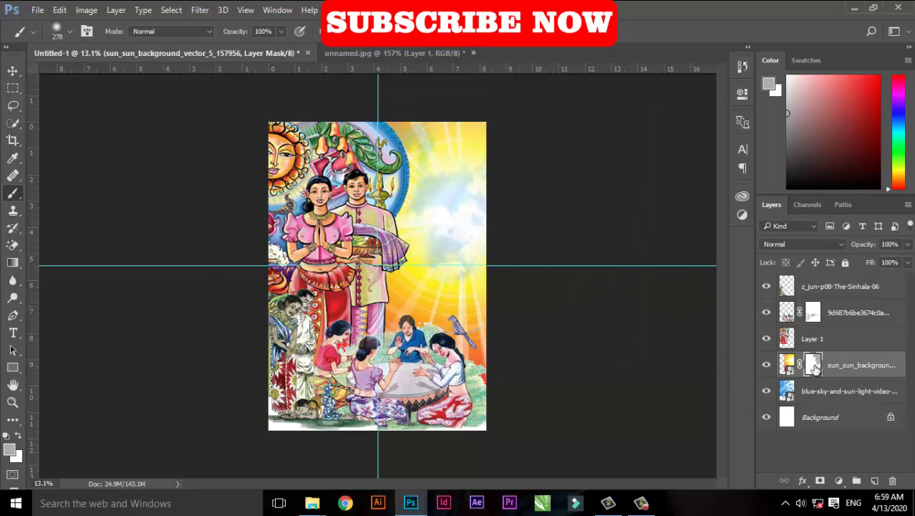
key("bracketright")
key("bracketright")
key("bracketright")
key("bracketright")
key("bracketright")
key("bracketright")
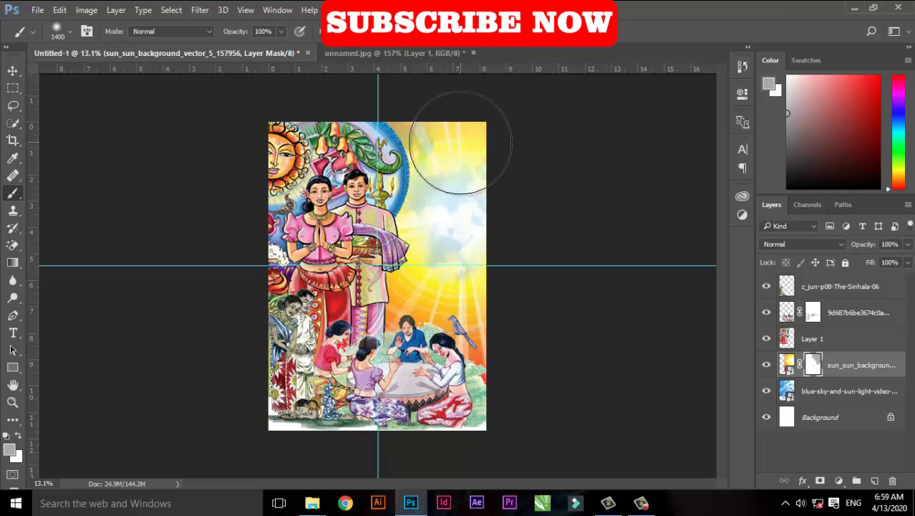
left_click(69, 31)
left_click(92, 161)
left_click(430, 172)
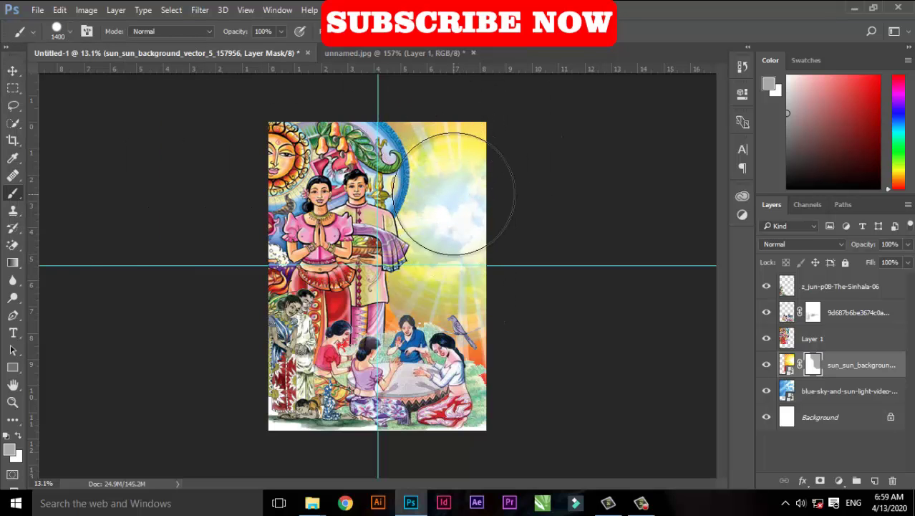
Type the Sinhala greeting 'සුභ අලුත්' near the top of the poster
key("v")
scroll(444, 208, "up", 2)
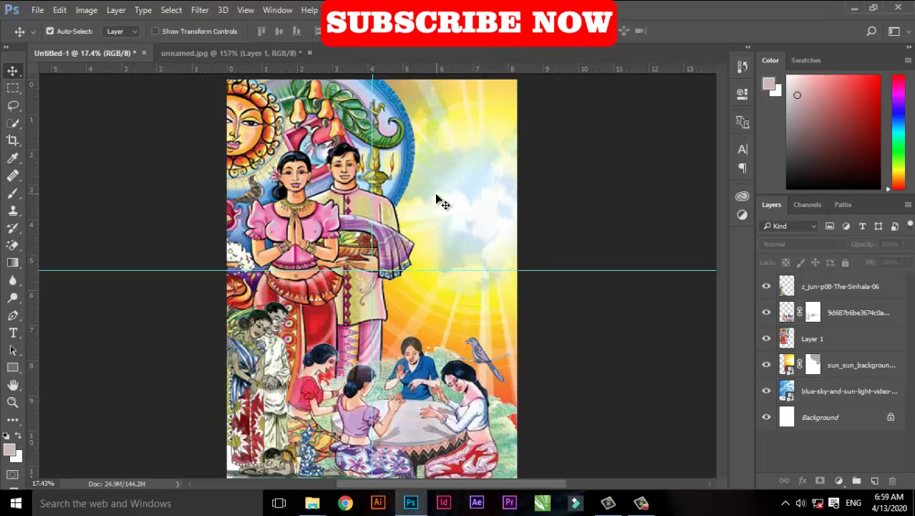
scroll(452, 213, "down", 3)
scroll(430, 261, "up", 2)
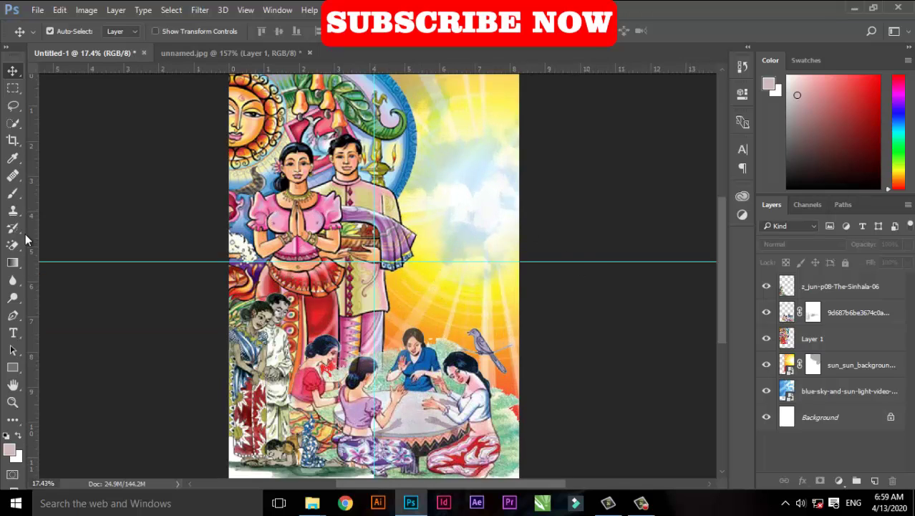
left_click(13, 333)
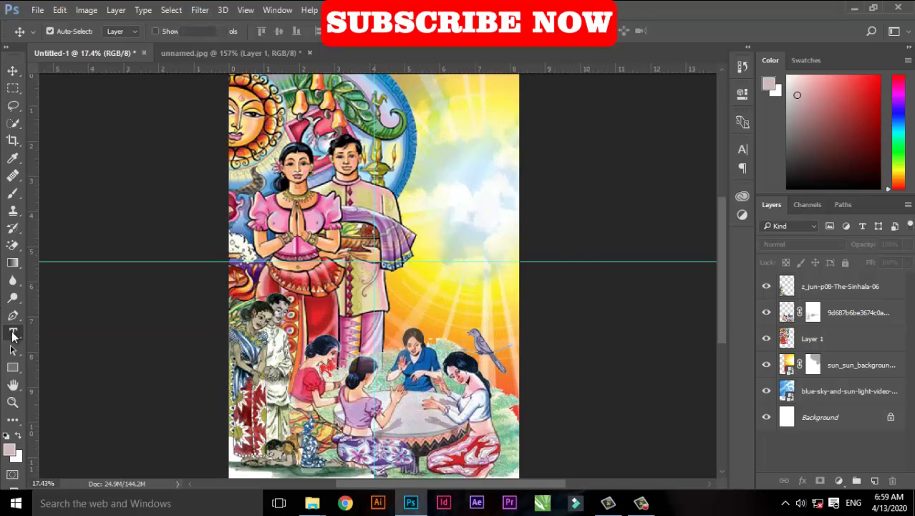
left_click(161, 84)
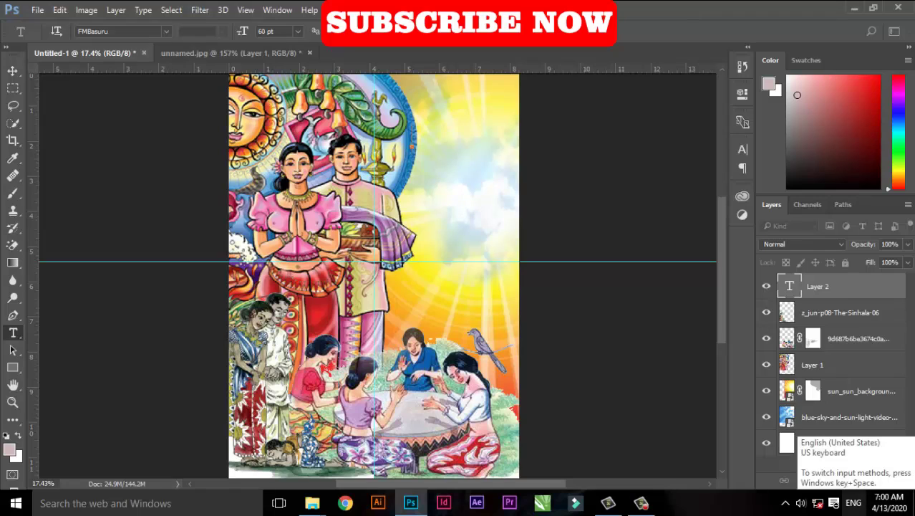
left_click(854, 503)
left_click(835, 419)
type("සුභ අලුත්")
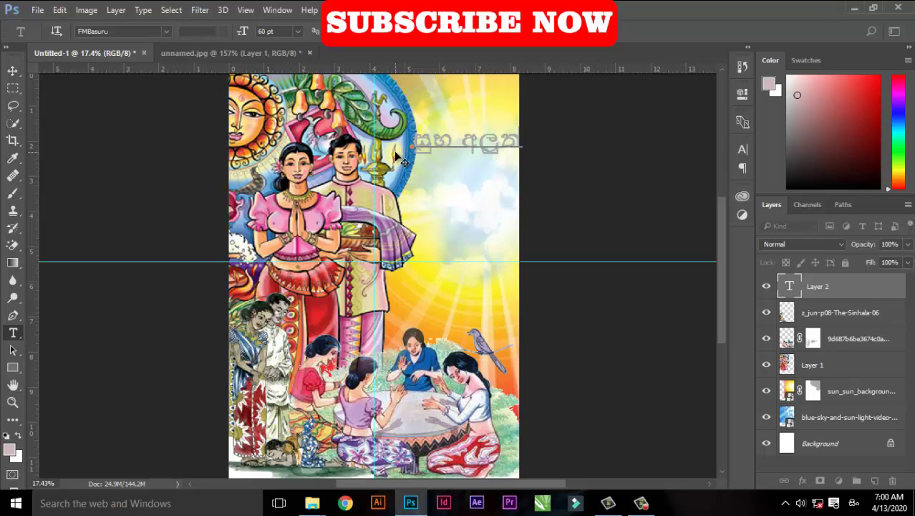
key("ctrl+Return")
Give the greeting a black (000000) Color Overlay and a white Stroke layer style
key("v")
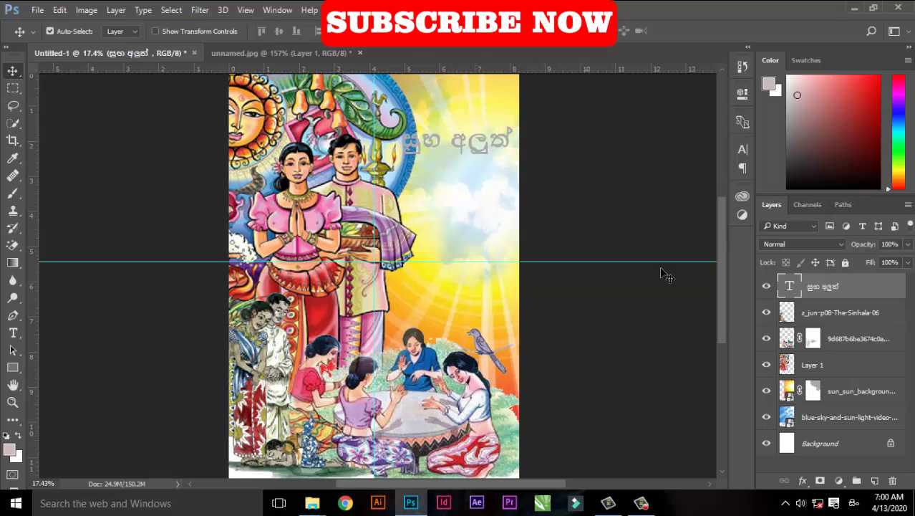
double_click(900, 295)
left_click(427, 242)
left_click(713, 103)
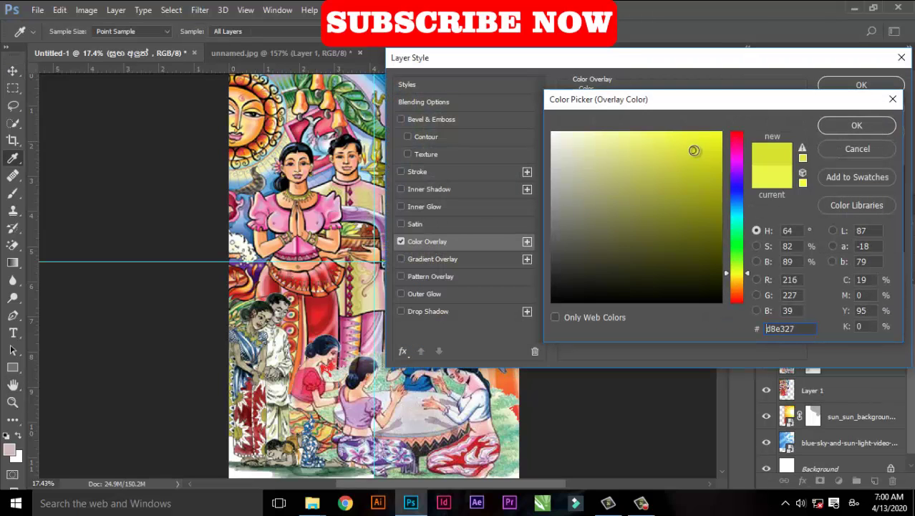
left_click(712, 140)
type("000000")
left_click(856, 125)
left_click(417, 171)
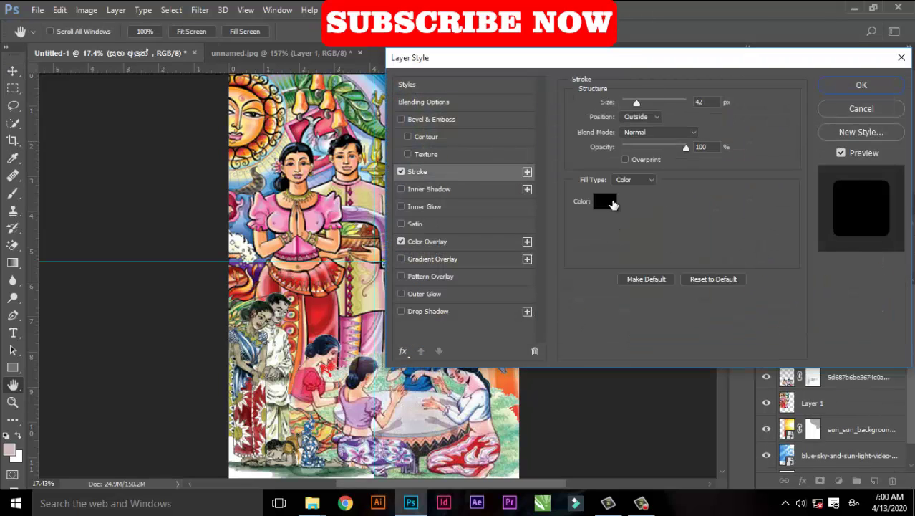
left_click(605, 201)
left_click(862, 85)
Enlarge the greeting and position it across the top of the poster
left_click_drag(433, 159, 448, 163)
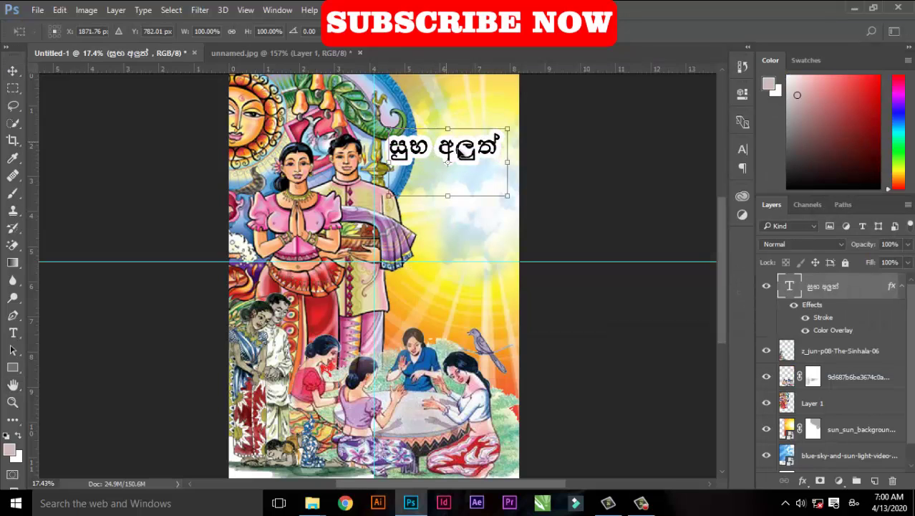
left_click_drag(447, 129, 348, 224)
key("ctrl+minus")
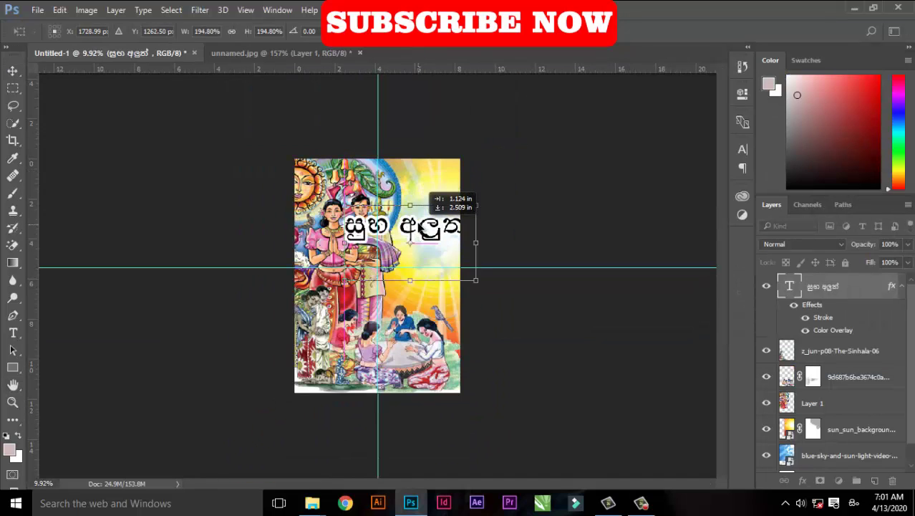
mouse_move(387, 183)
left_mouse_down()
mouse_move(401, 213)
mouse_move(402, 188)
left_mouse_up()
key("Return")
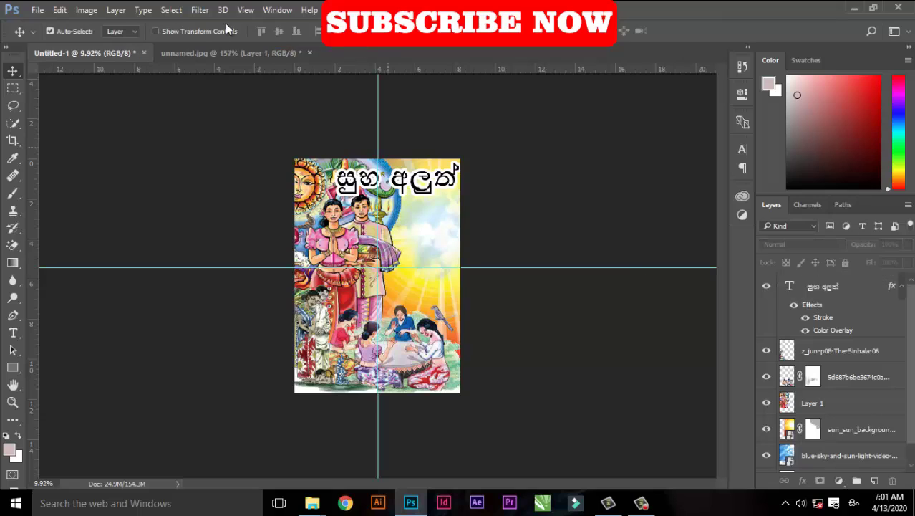
Type 'අවුරුද්දක්' below the greeting and apply the white outline style
key("t")
left_click(396, 240)
type("අවුරුද්දක්")
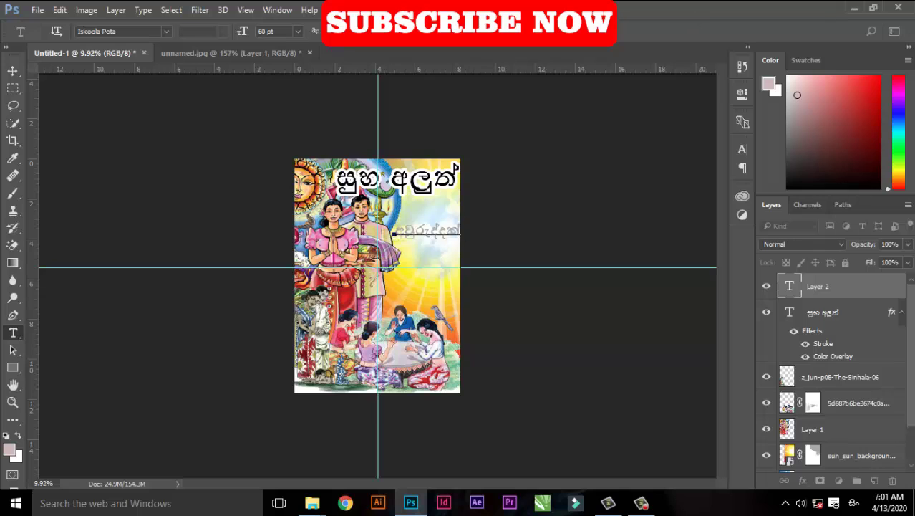
double_click(832, 356)
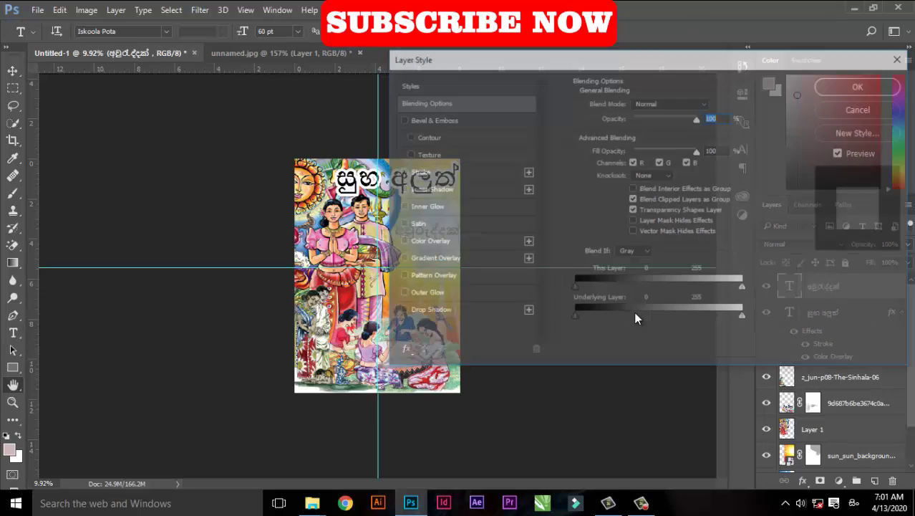
left_click(417, 171)
key("Return")
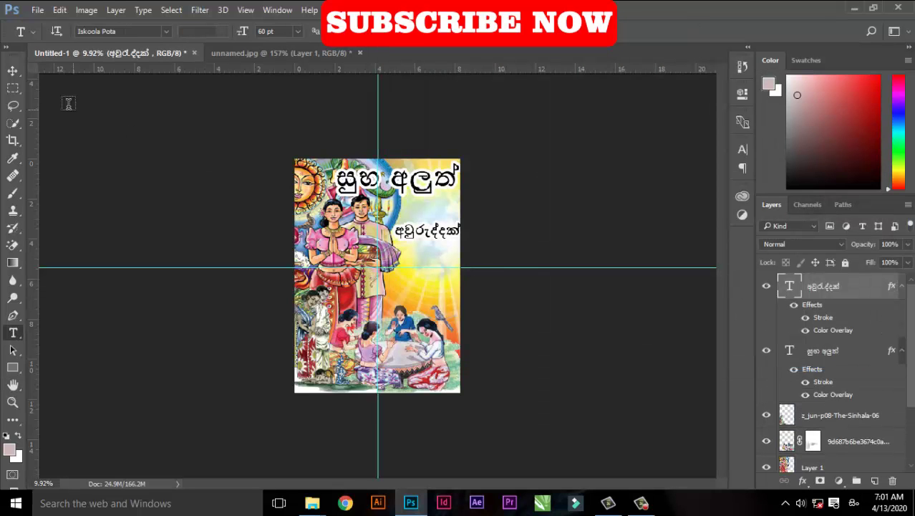
Enlarge 'අවුරුද්දක්' and place it beneath the greeting
key("v")
left_click_drag(432, 211, 432, 182)
key("ctrl+t")
left_click_drag(386, 207, 351, 194)
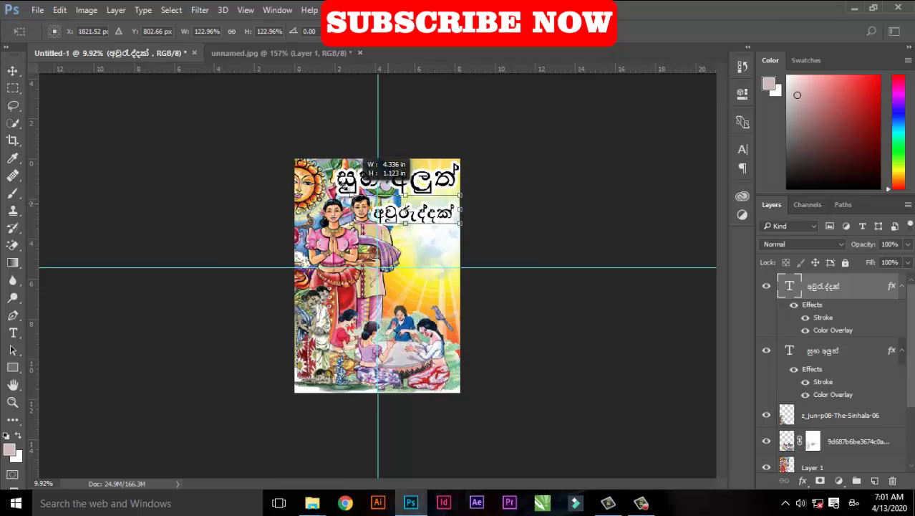
left_click_drag(429, 208, 455, 231)
key("Return")
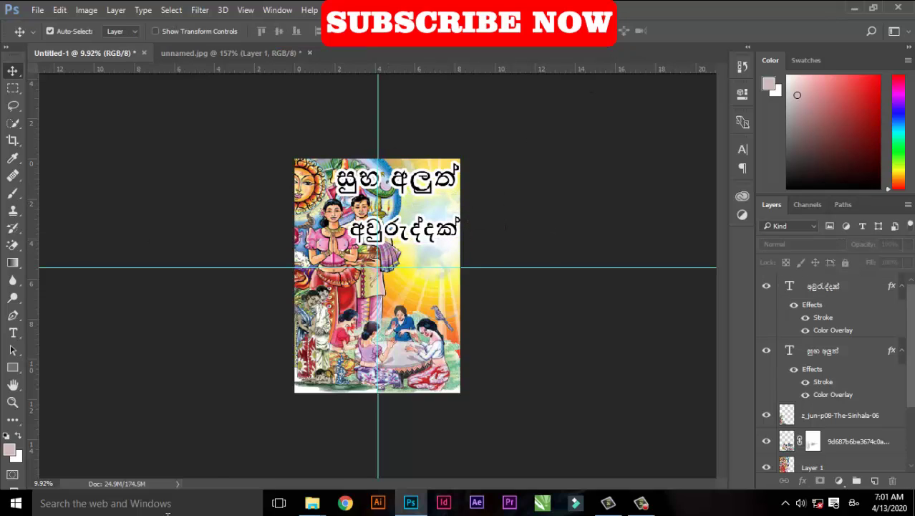
key("t")
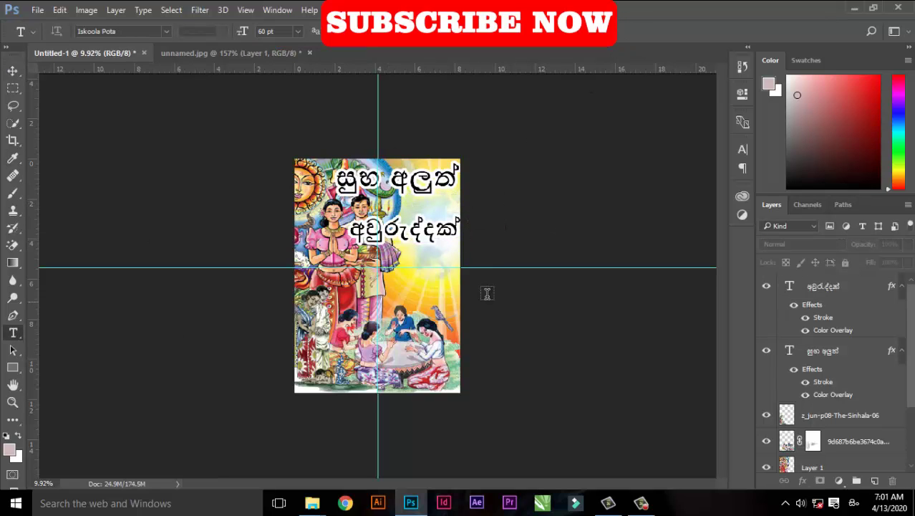
Add the third line 'සැමට' with the white outline and black colour overlay
left_click(405, 281)
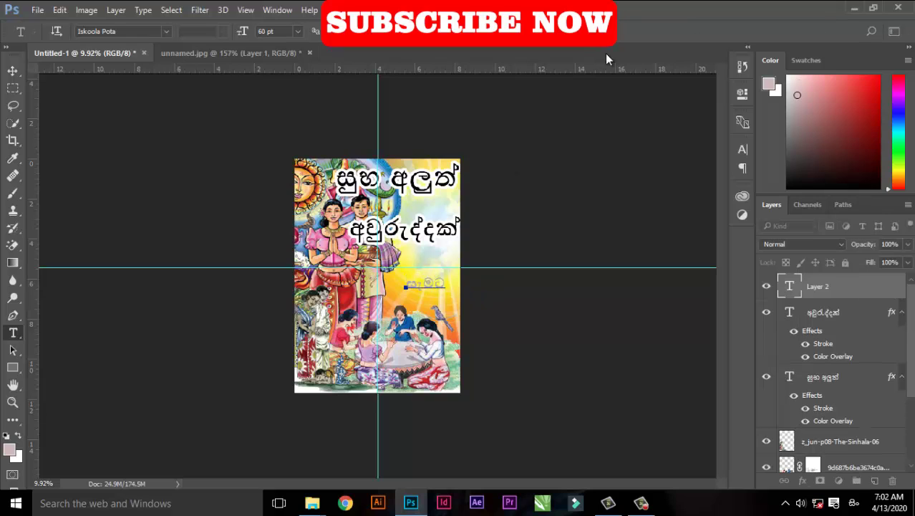
key("ctrl+Return")
left_click_drag(804, 398, 824, 286)
double_click(892, 286)
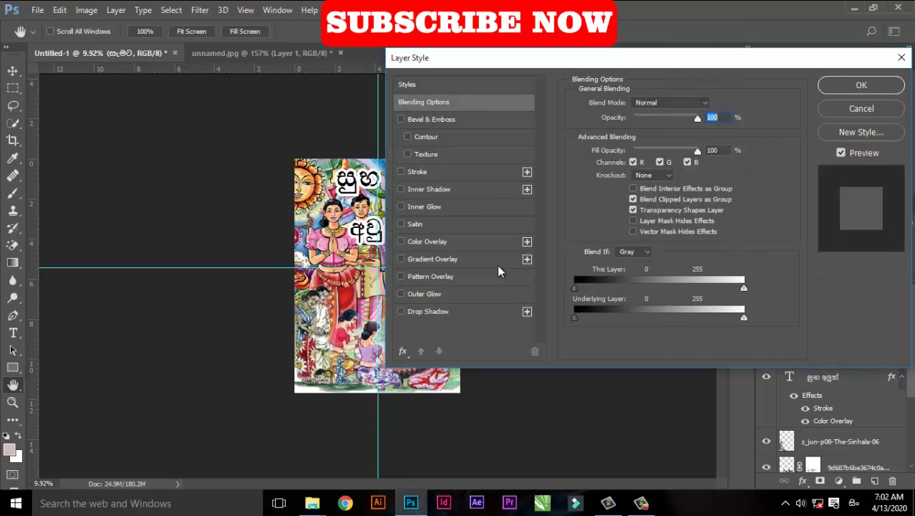
left_click(429, 241)
left_click(867, 85)
Enlarge and position 'සැමට', then nudge the second line slightly right
mouse_move(435, 292)
left_mouse_down()
mouse_move(358, 236)
mouse_move(443, 293)
left_mouse_up()
key("ctrl+t")
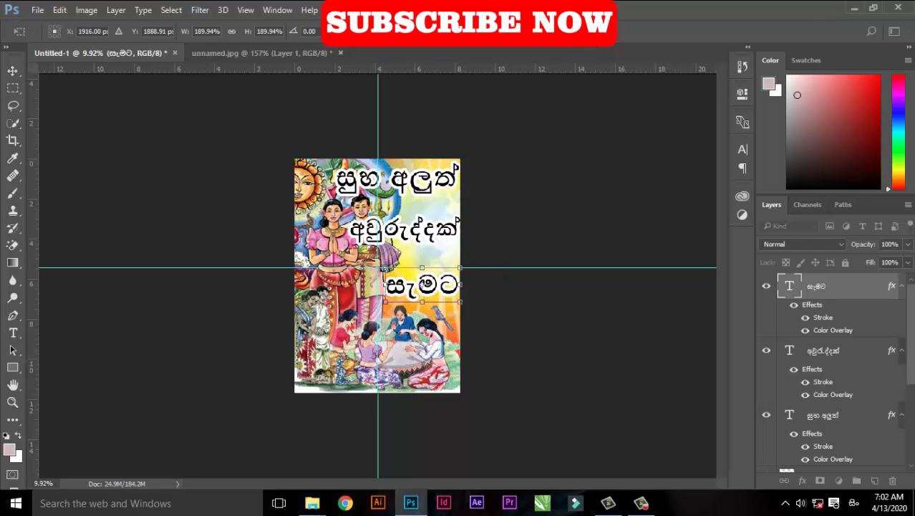
key("Return")
left_click(404, 231)
left_click_drag(422, 183, 430, 185)
left_click_drag(404, 231, 436, 244)
left_click(670, 152)
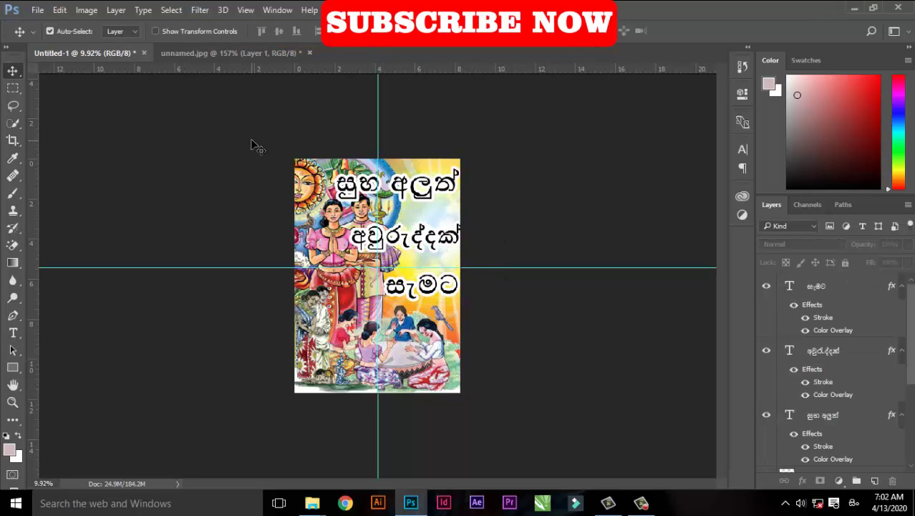
Save the poster as the JPEG Untitled-1 on the desktop
left_click(41, 10)
left_click(65, 154)
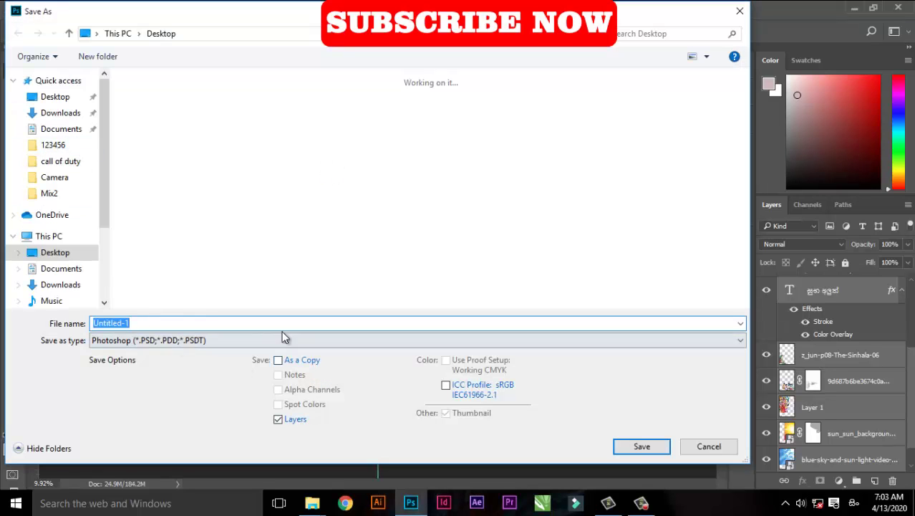
left_click(284, 339)
left_click(214, 266)
left_click(662, 446)
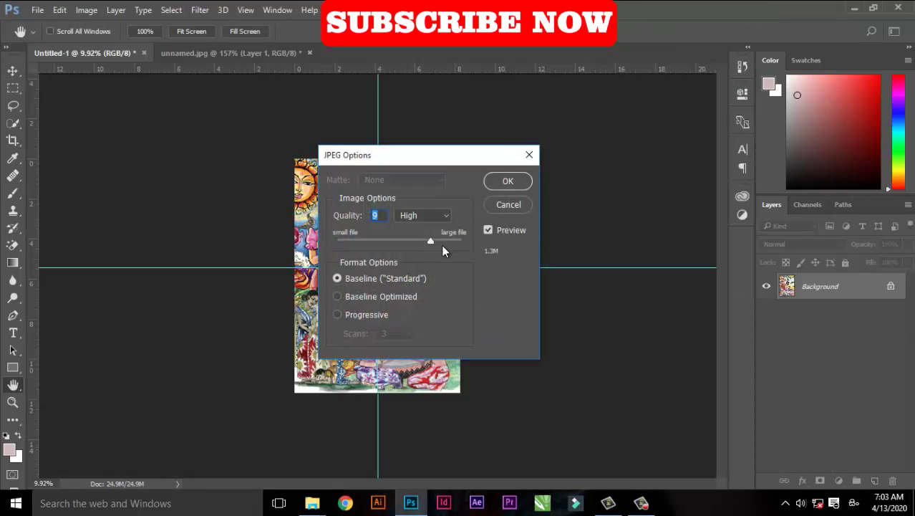
key("Return")
Open the saved JPEG to check it, then close the viewer and file browser
double_click(23, 97)
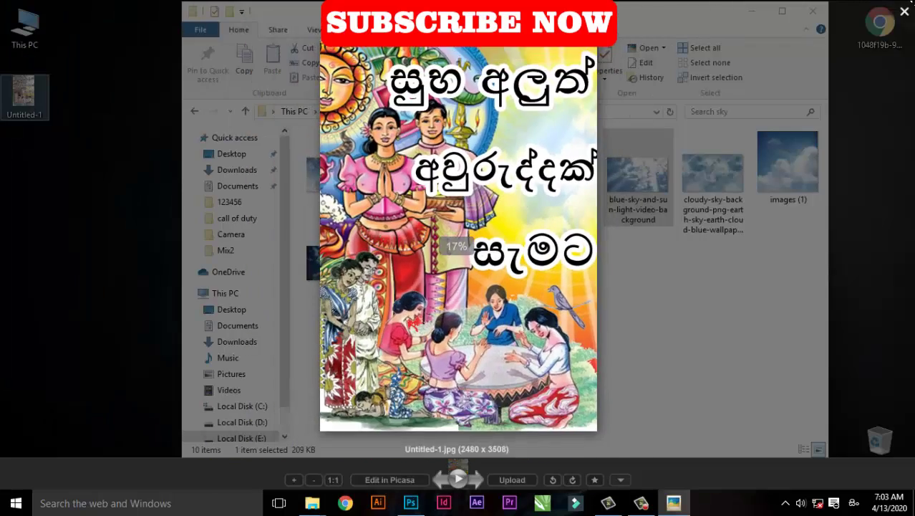
left_click(904, 12)
left_click(813, 16)
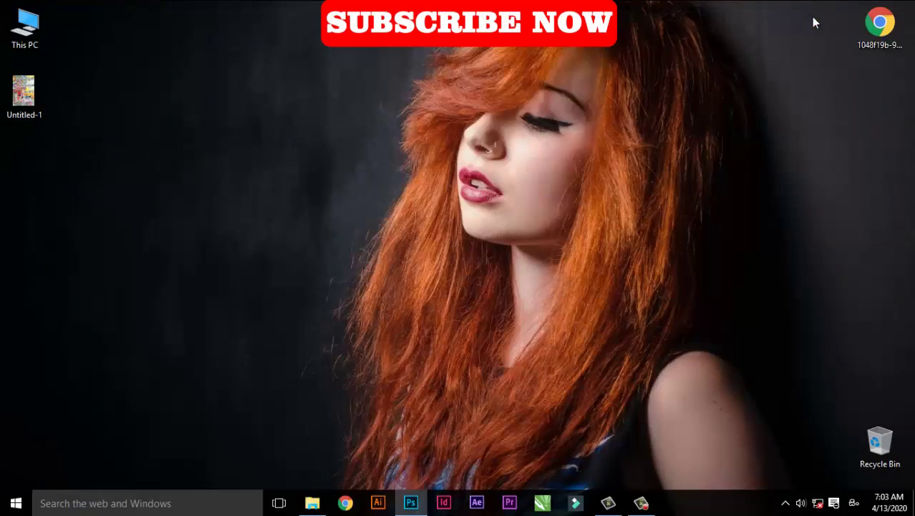
left_click(639, 504)
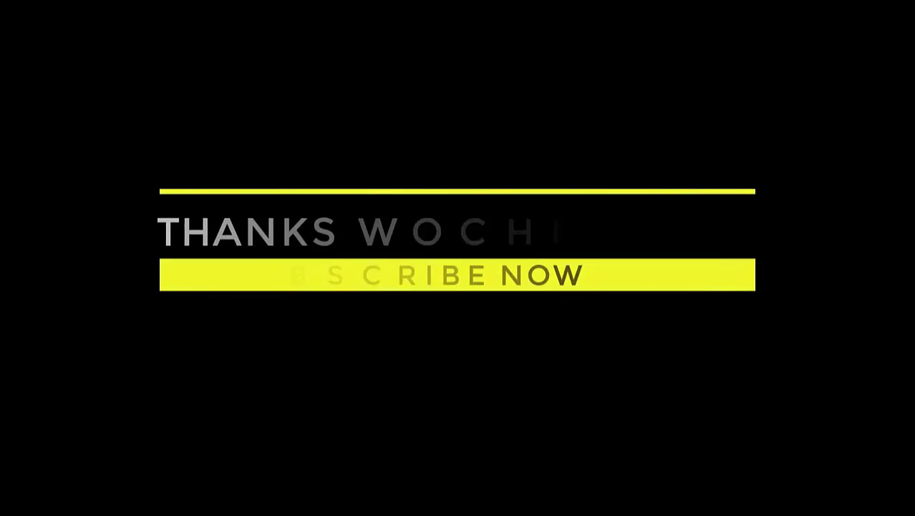